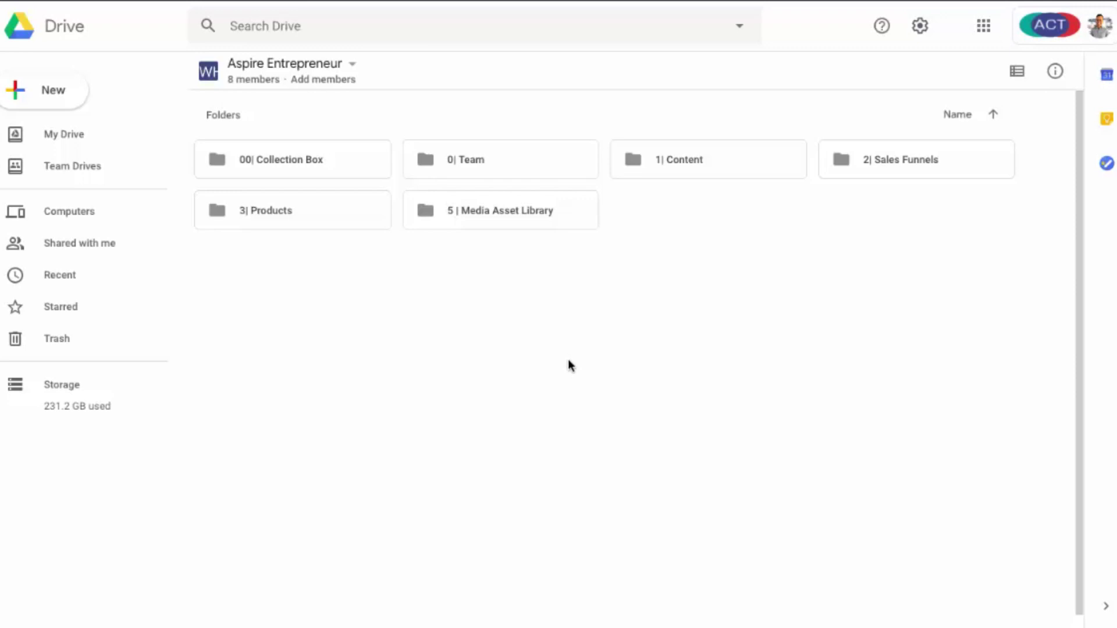
pyautogui.doubleClick(303, 161)
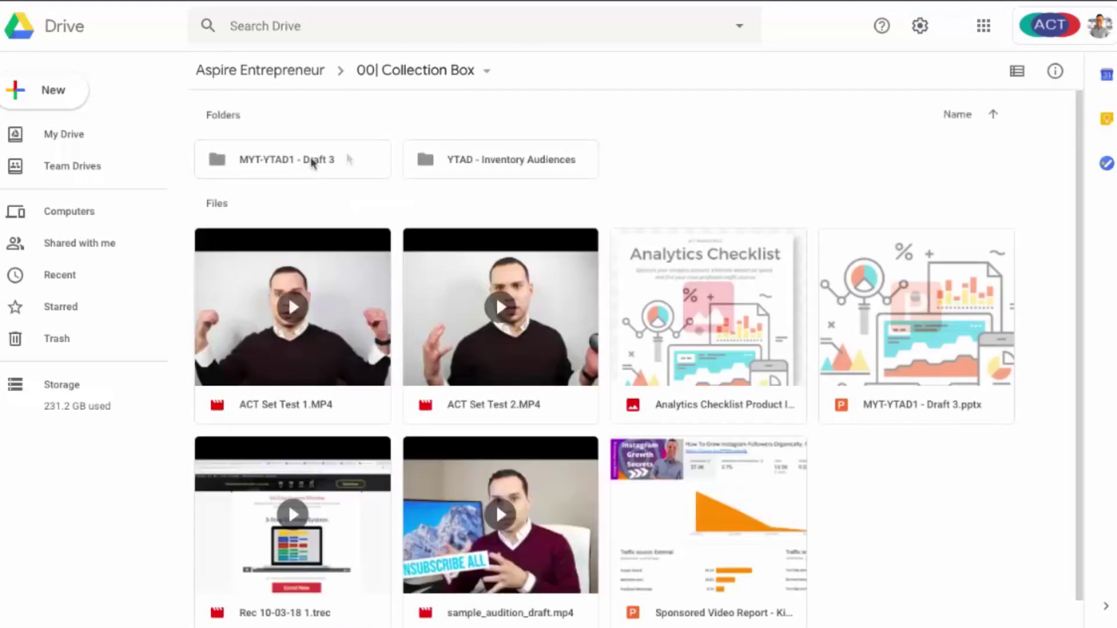
pyautogui.scroll(-1, 786, 338)
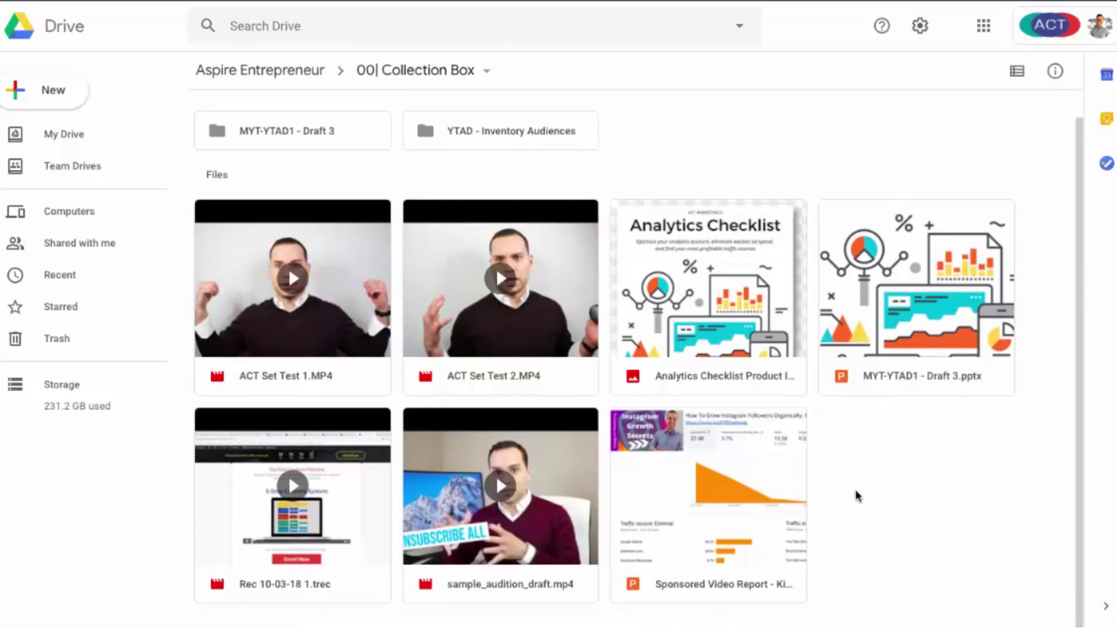
pyautogui.scroll(1, 857, 497)
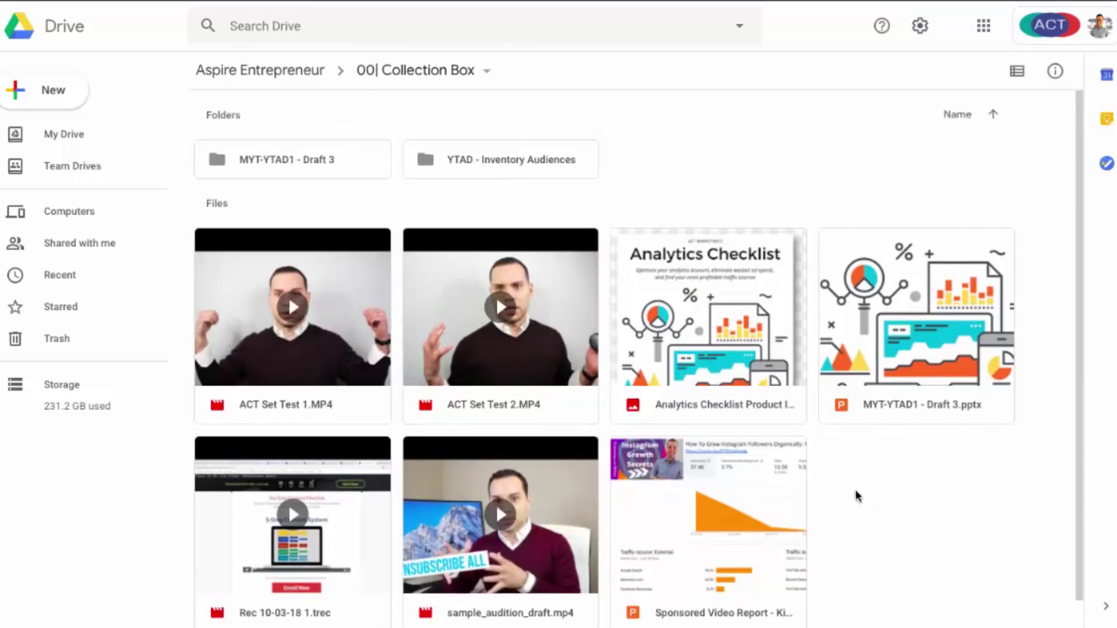
pyautogui.scroll(-1, 857, 496)
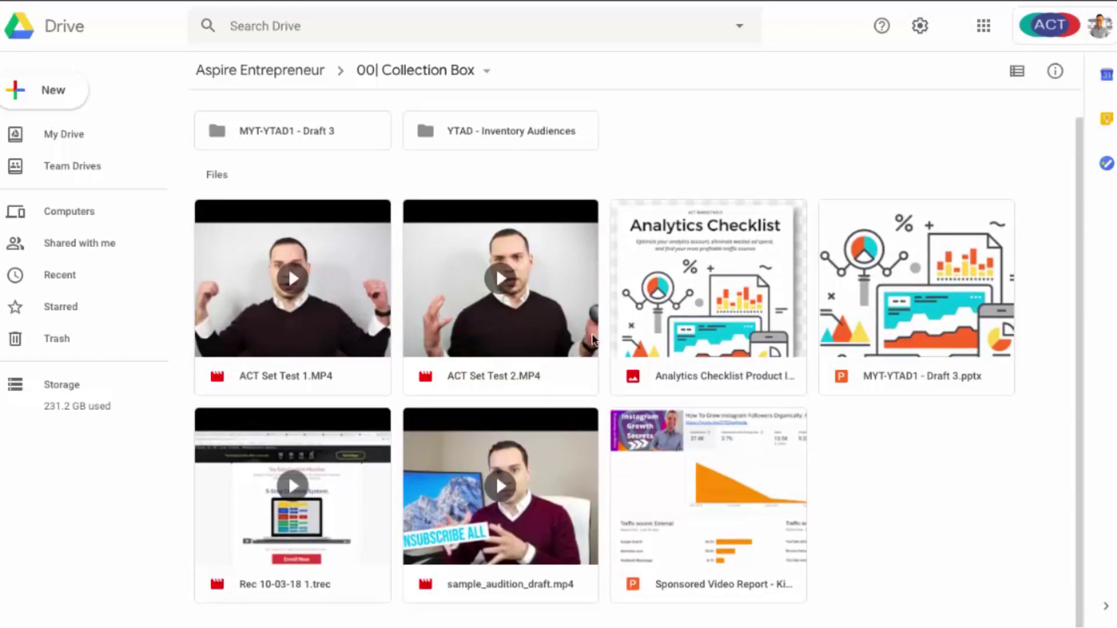
pyautogui.scroll(1, 901, 463)
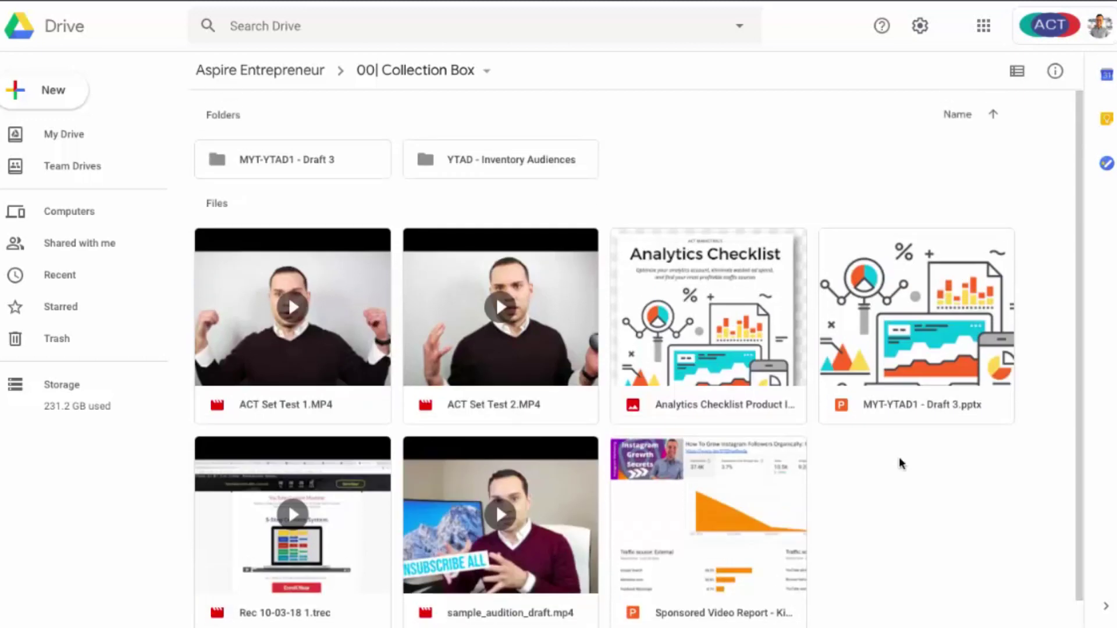
pyautogui.scroll(-1, 901, 463)
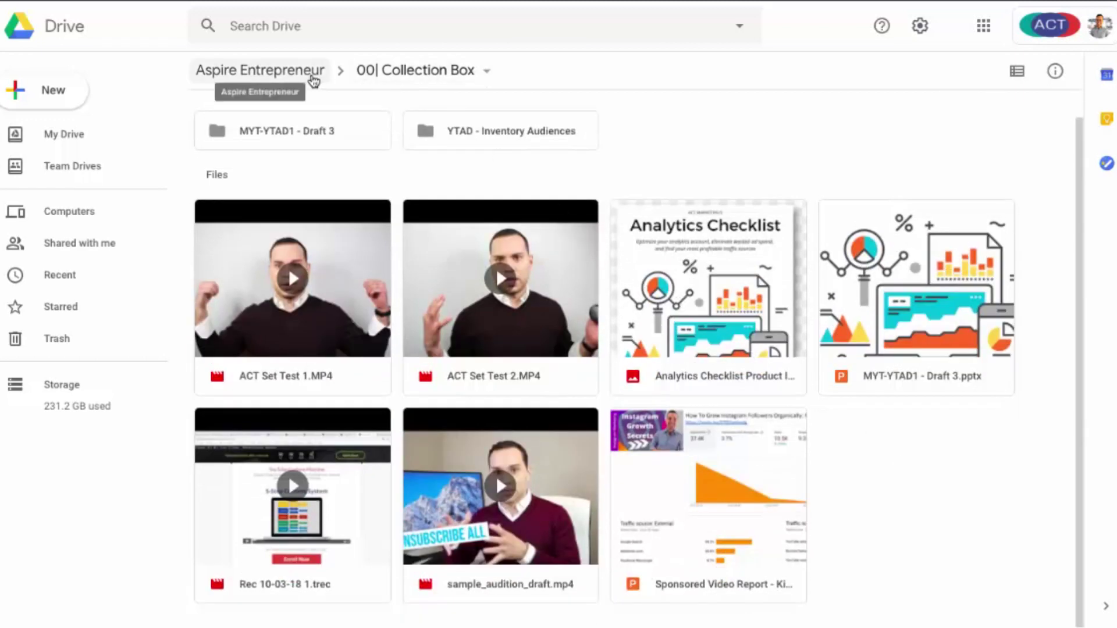
pyautogui.click(312, 76)
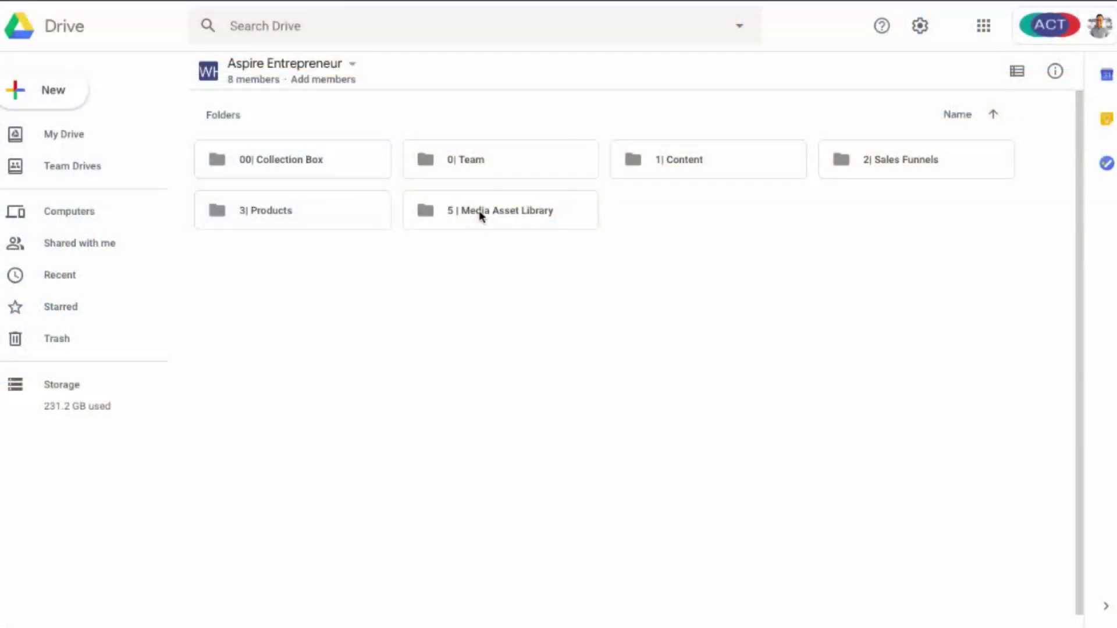
# - Open 5 | Media Asset Library to show its five media subfolders, including MA3| Audio Library, and its overview document
pyautogui.doubleClick(480, 212)
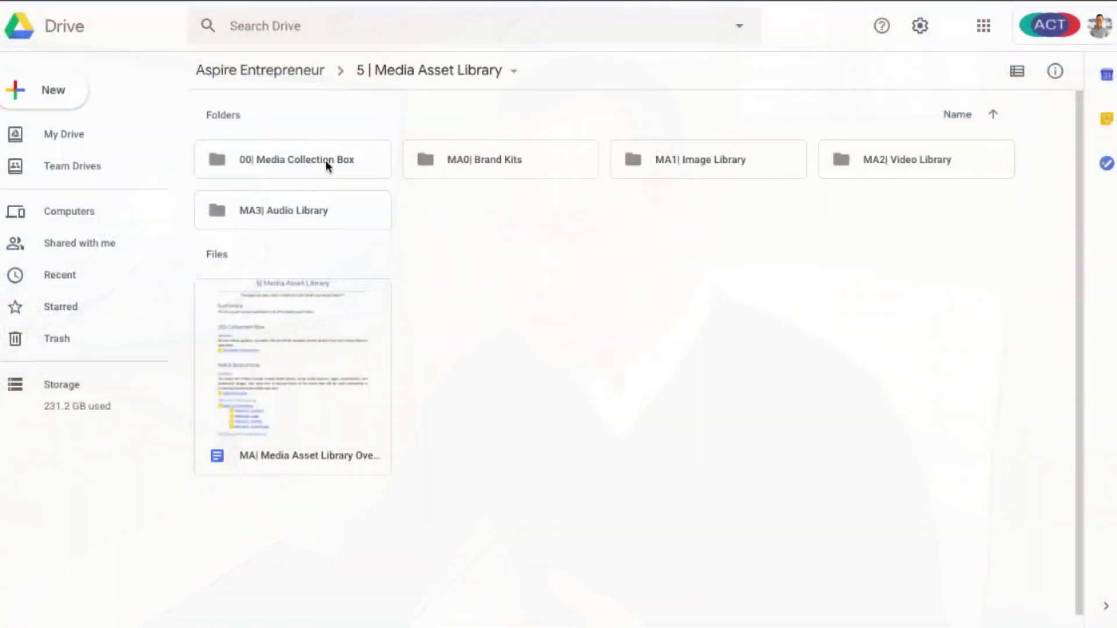
# - Browse the videos in 00| Media Collection Box, then return to the Aspire Entrepreneur drive root
pyautogui.doubleClick(326, 160)
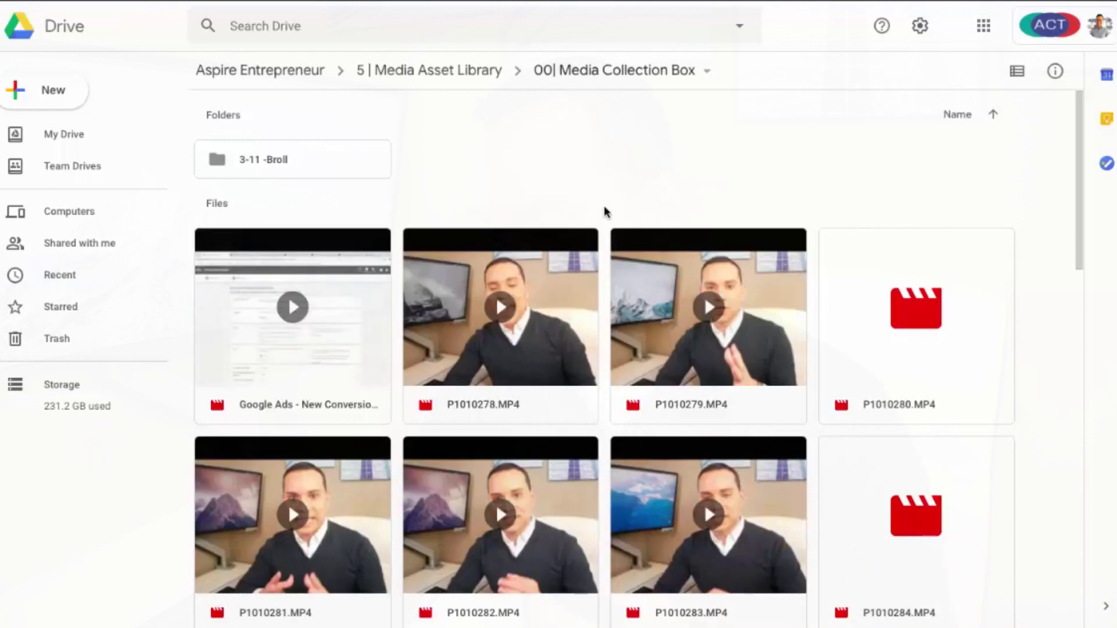
pyautogui.scroll(-10, 604, 207)
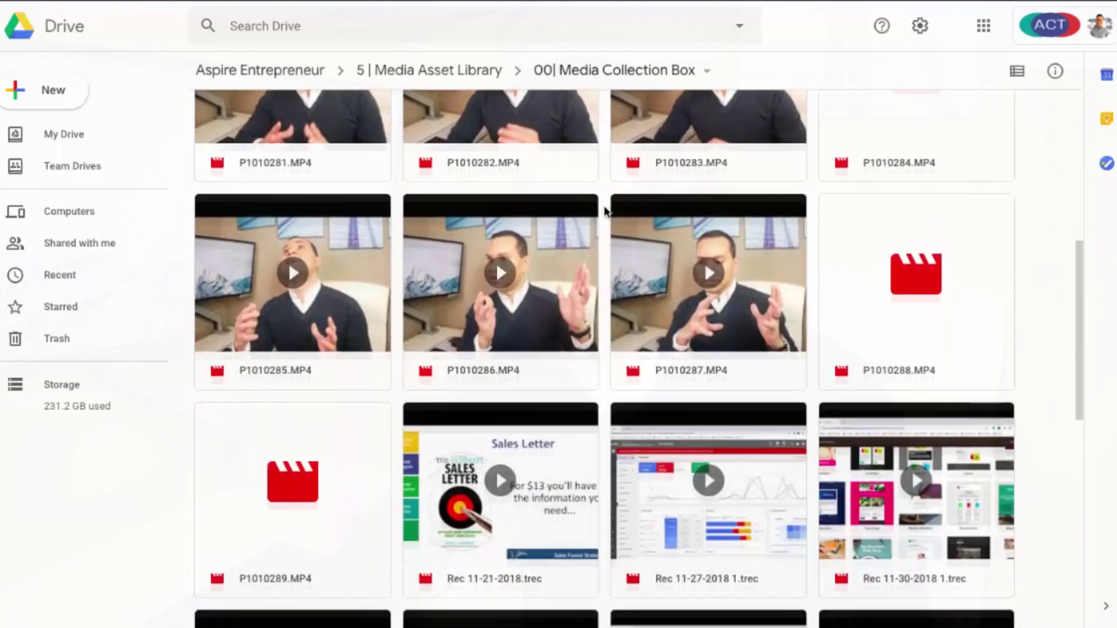
pyautogui.scroll(-7, 605, 209)
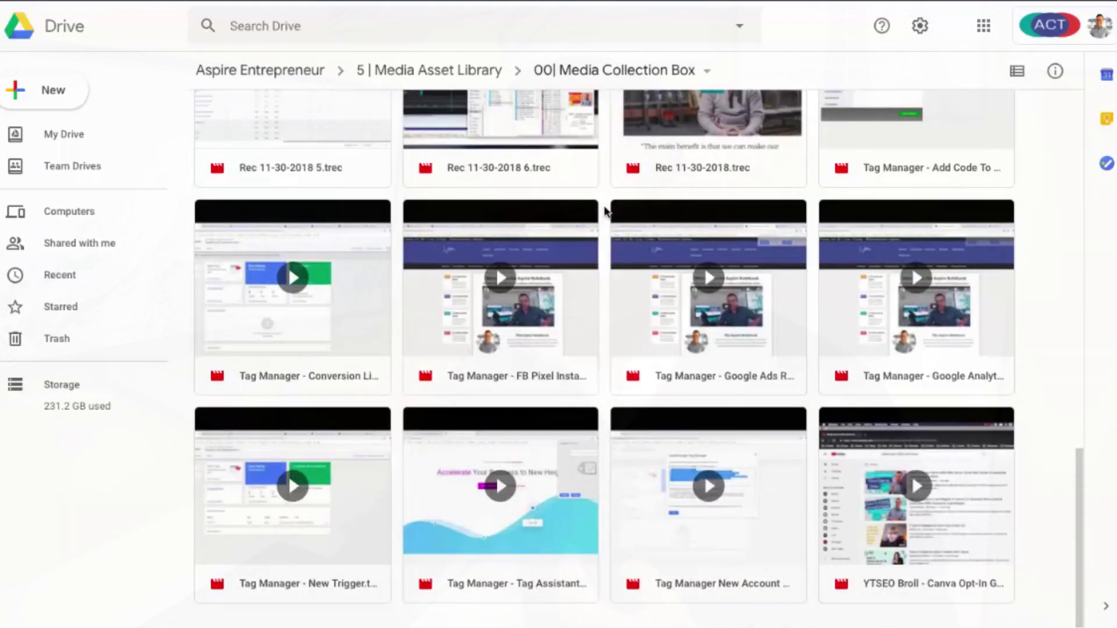
pyautogui.scroll(7, 604, 209)
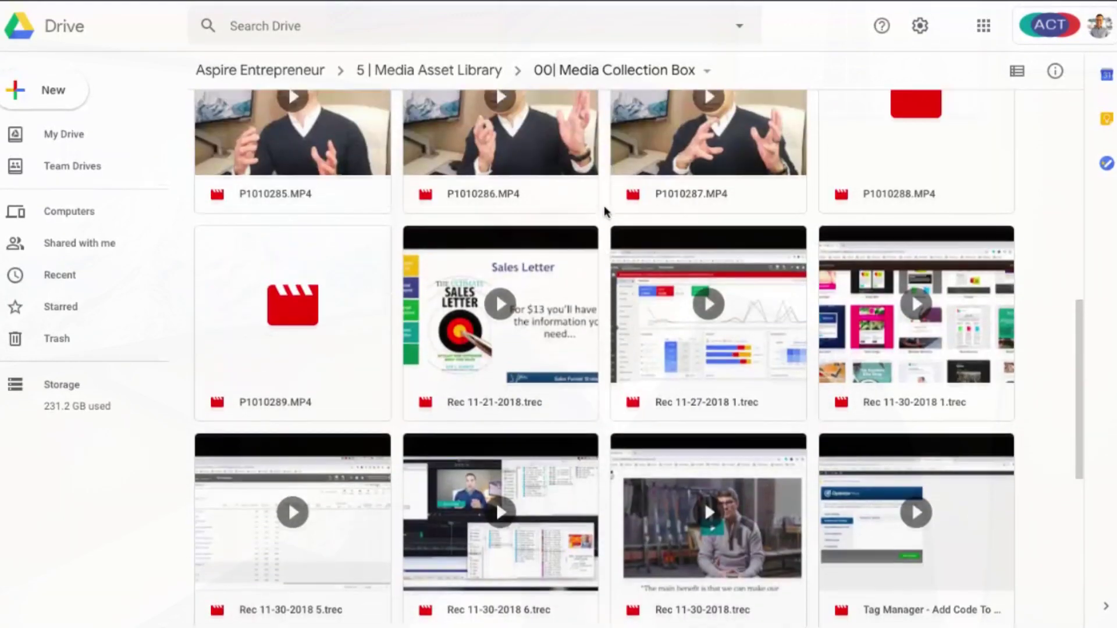
pyautogui.scroll(5, 604, 205)
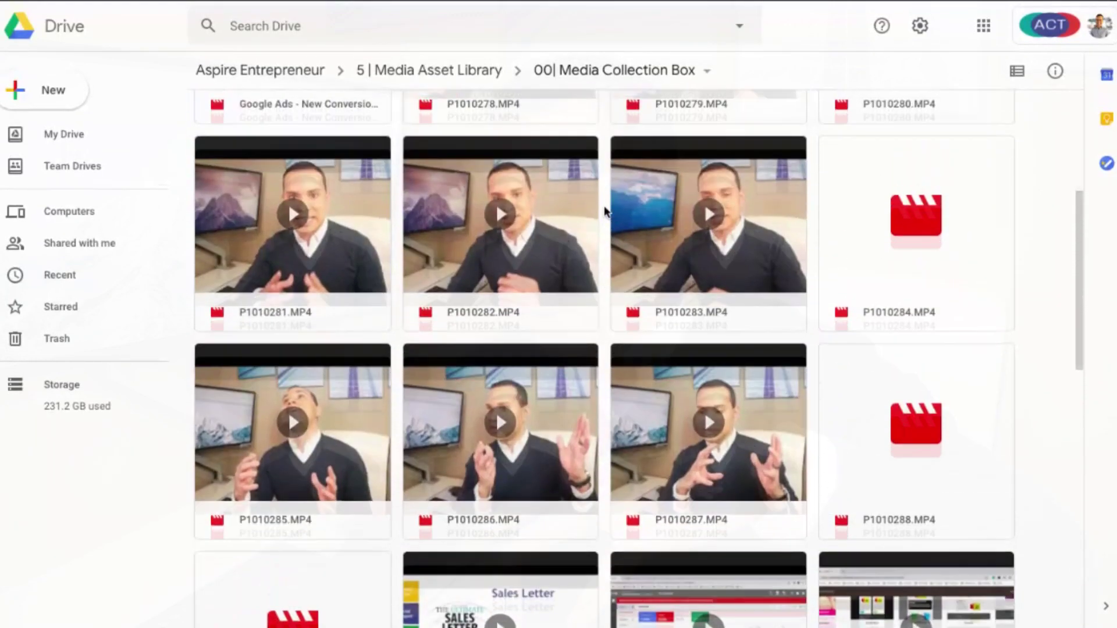
pyautogui.scroll(5, 327, 472)
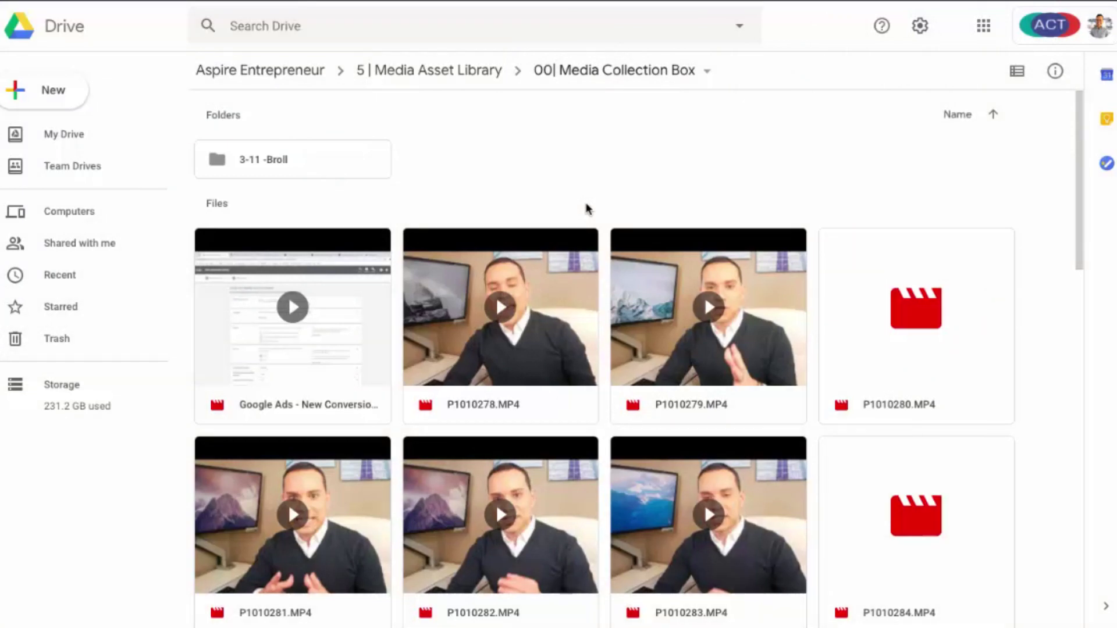
pyautogui.click(274, 73)
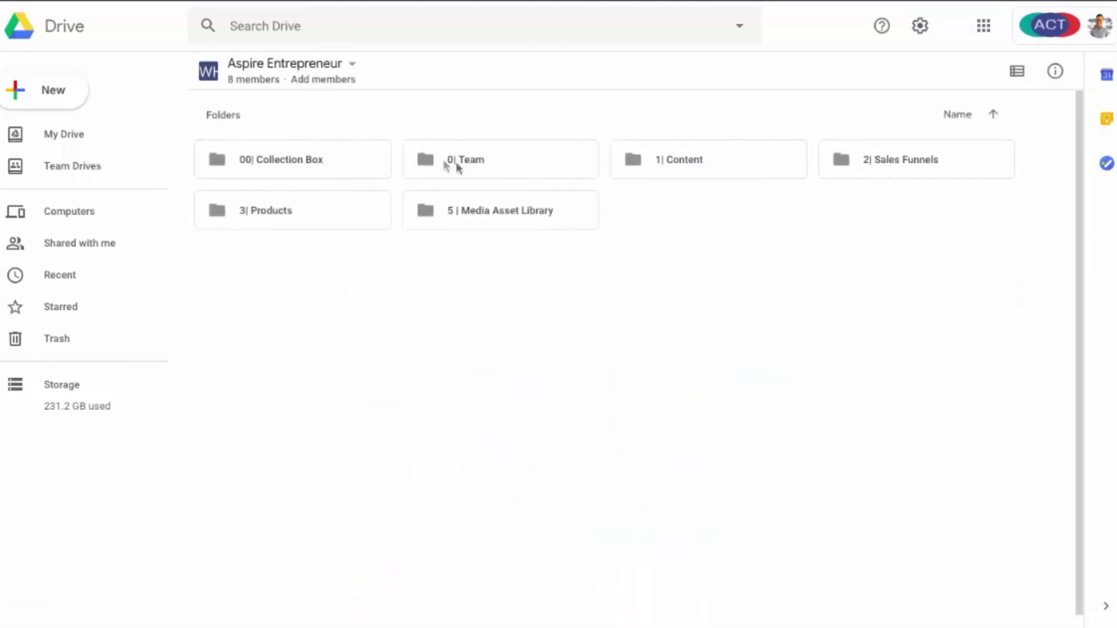
# - Open 0| Team, select each of its four team template files, then enter the 0| Management subfolder
pyautogui.doubleClick(481, 159)
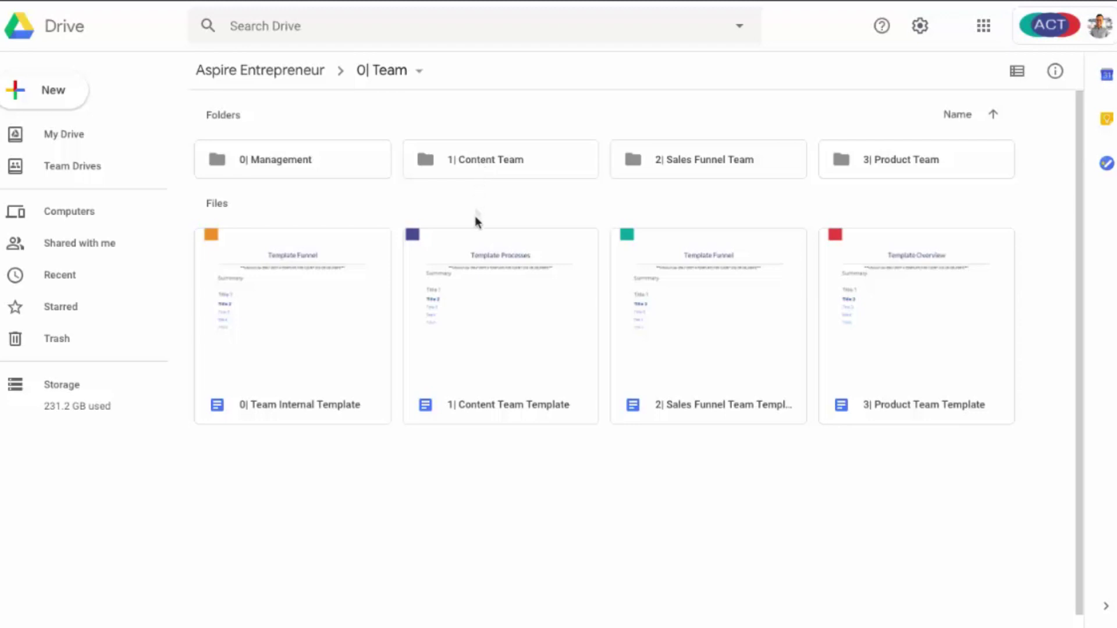
pyautogui.click(493, 280)
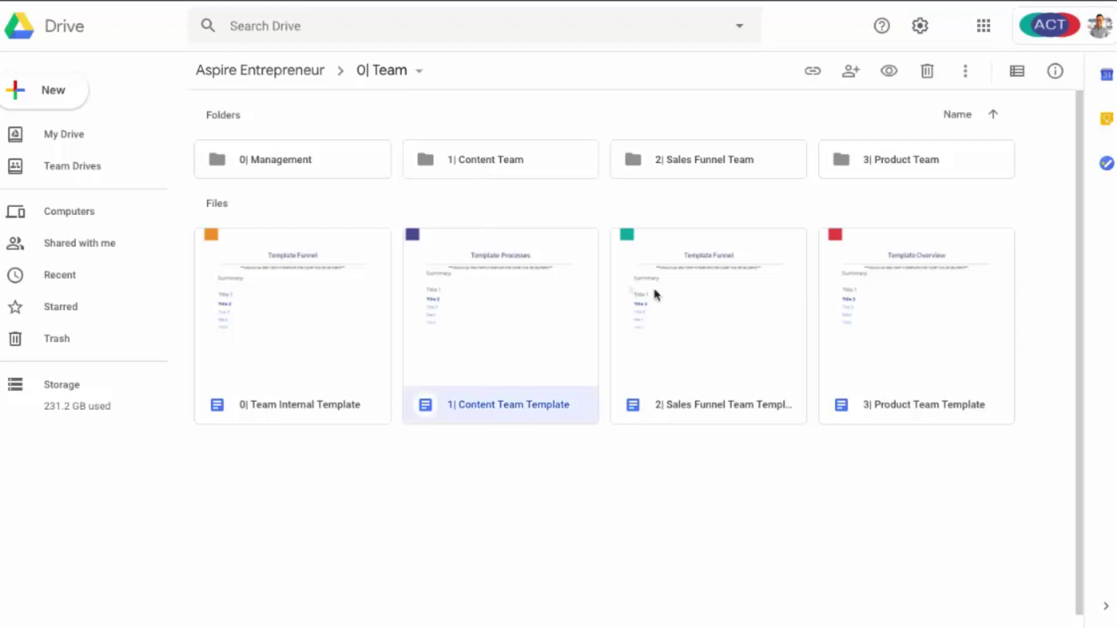
pyautogui.click(682, 302)
pyautogui.click(962, 299)
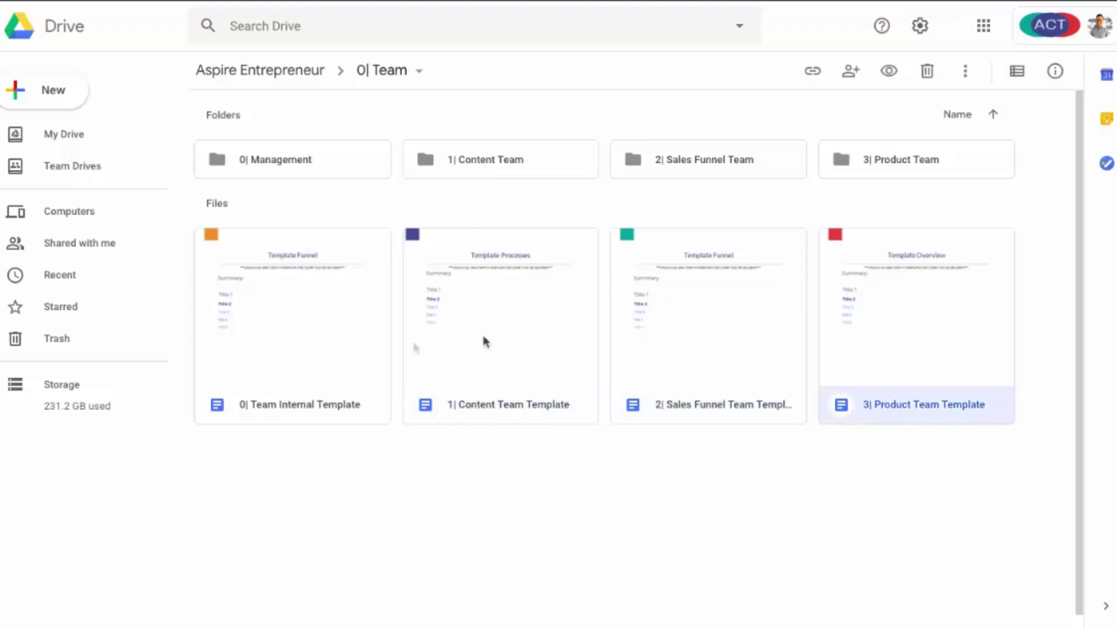
pyautogui.click(314, 346)
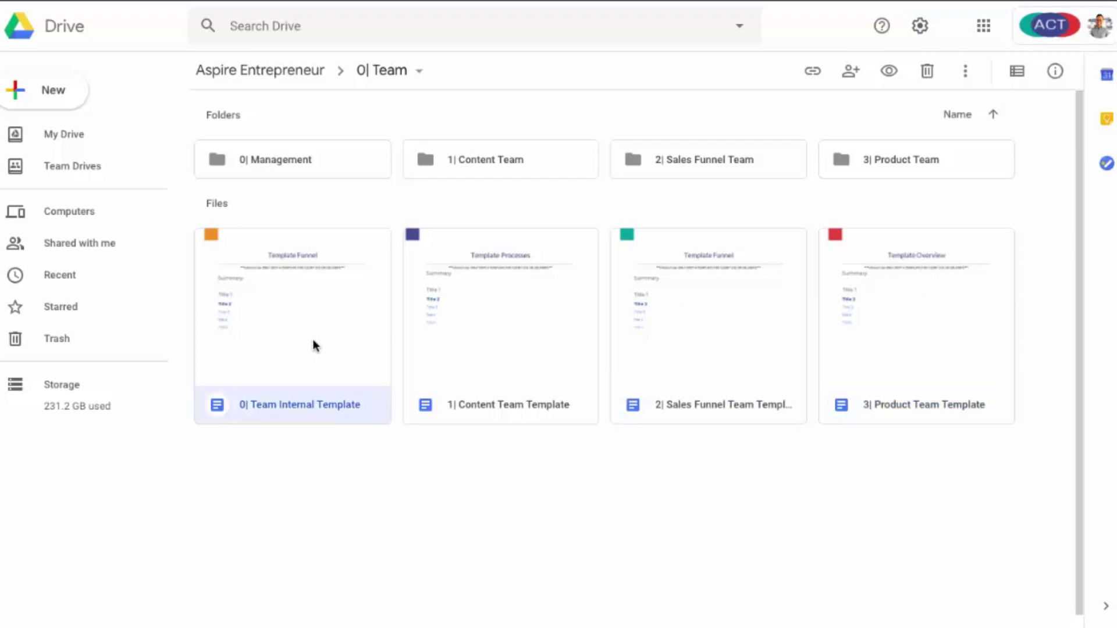
pyautogui.doubleClick(340, 166)
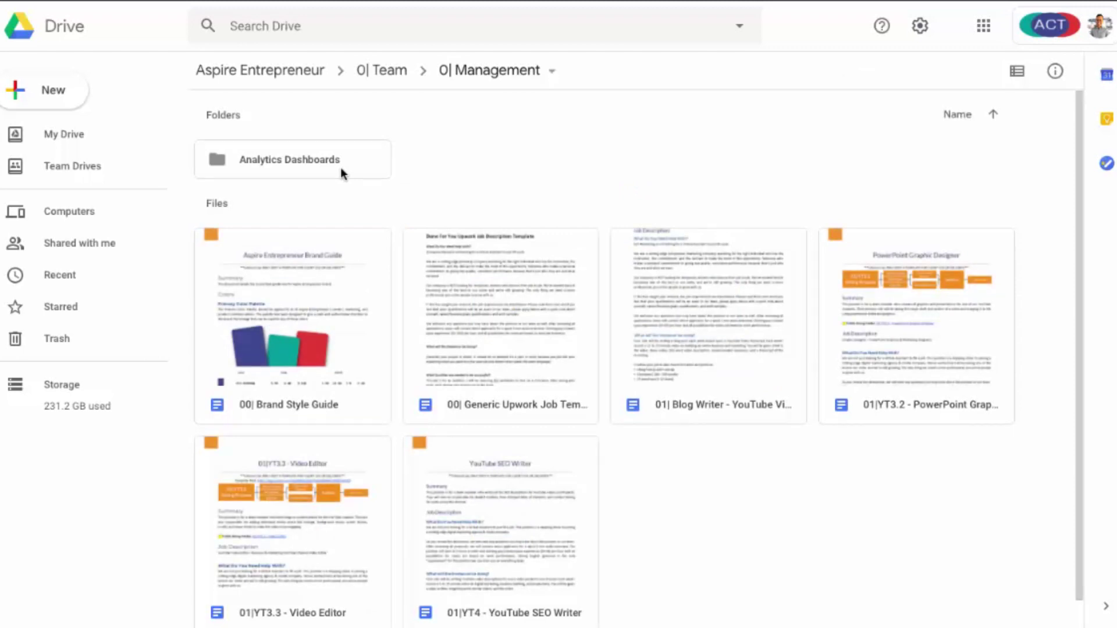
# - Review the Brand Style Guide and job-description documents in 0| Management, then open 1| Content Team
pyautogui.click(271, 259)
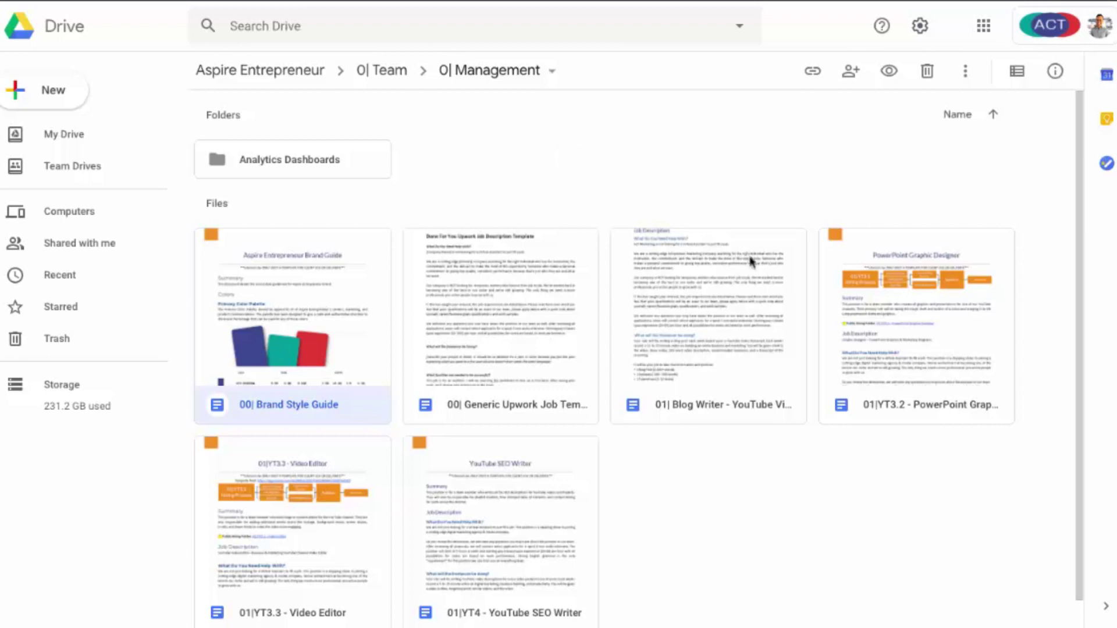
pyautogui.click(756, 306)
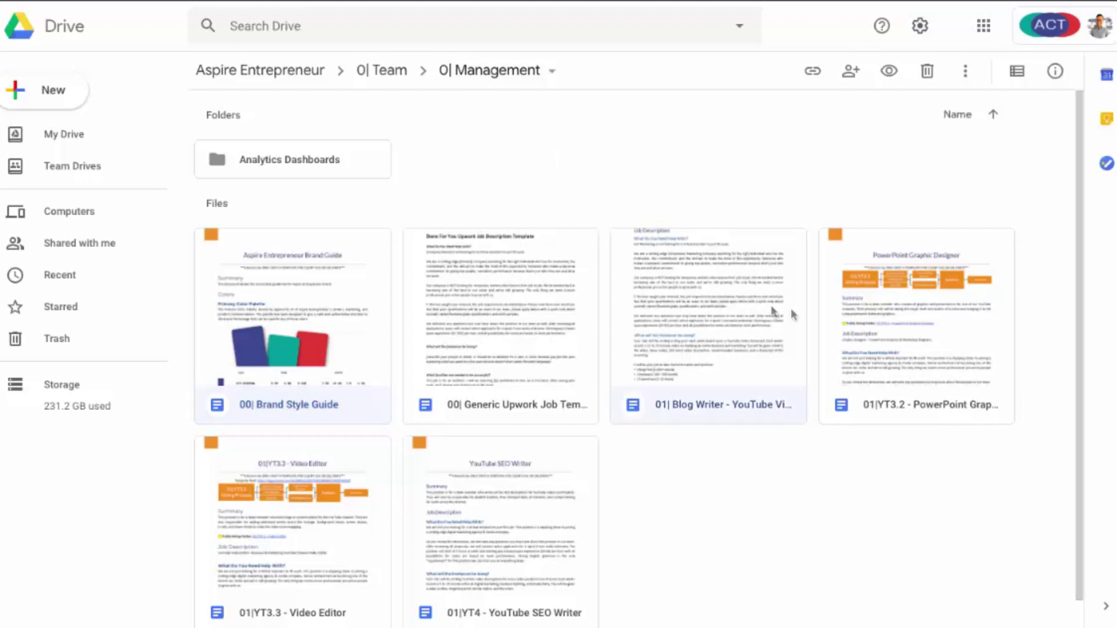
pyautogui.click(869, 326)
pyautogui.click(475, 368)
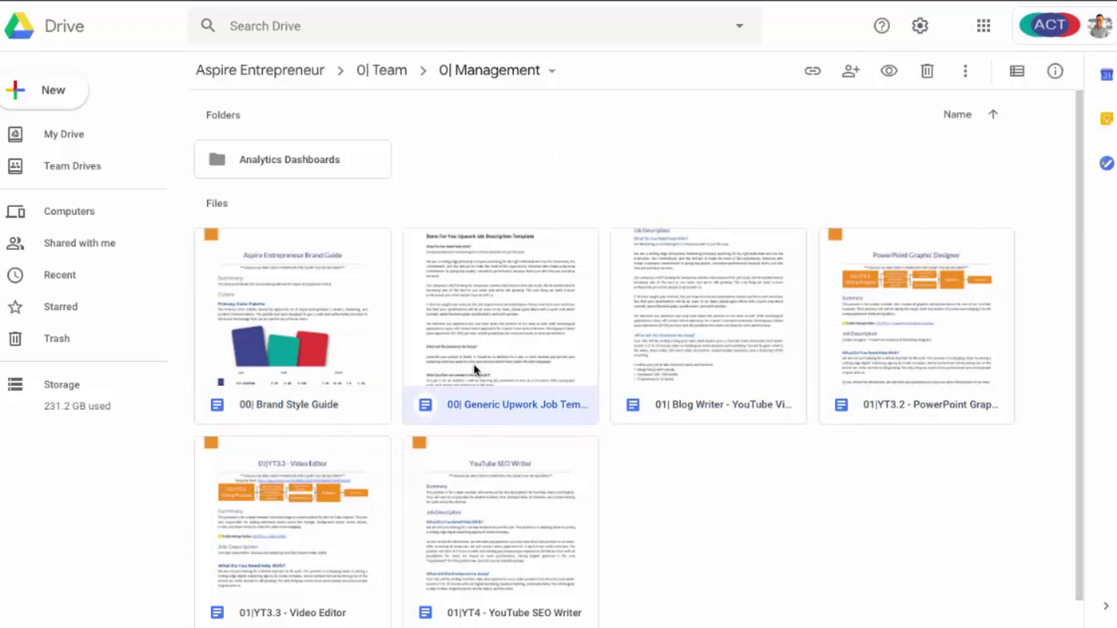
pyautogui.click(297, 300)
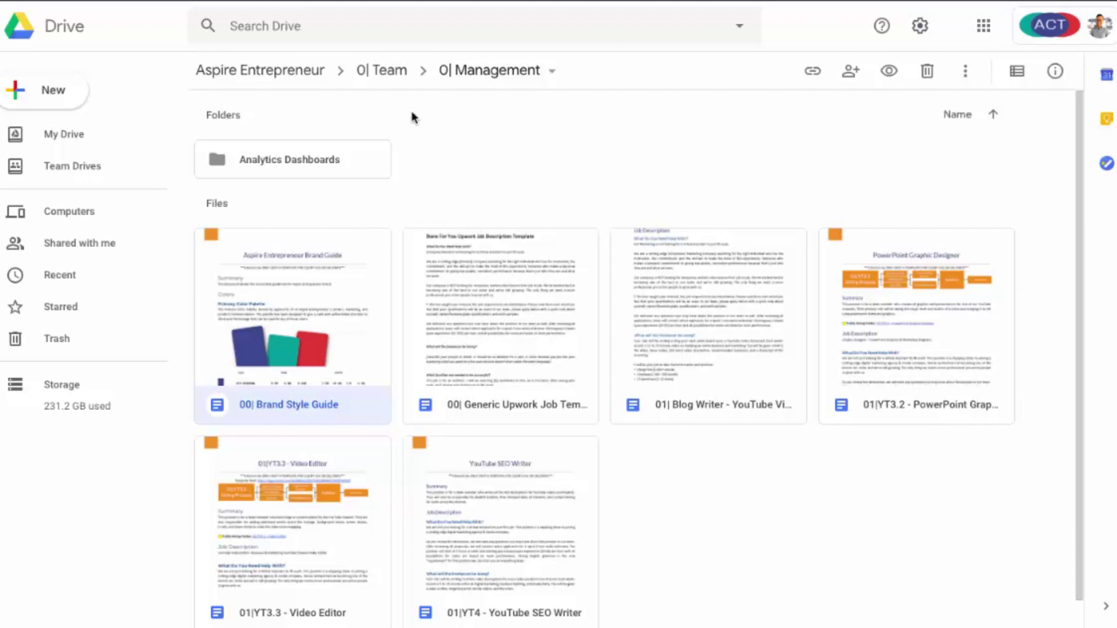
pyautogui.click(384, 72)
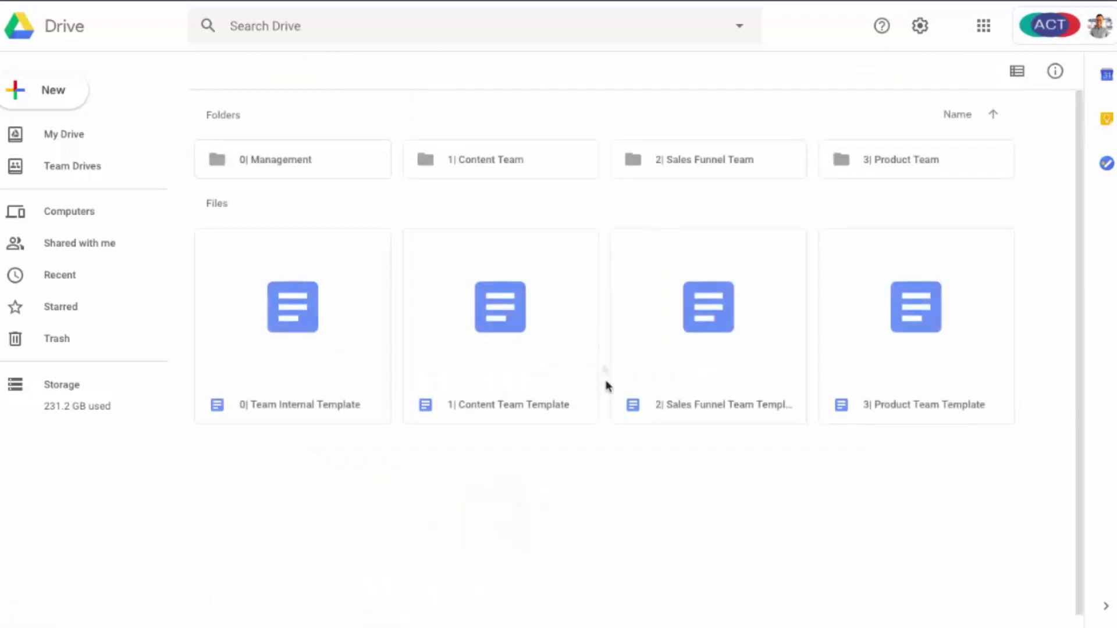
pyautogui.doubleClick(527, 160)
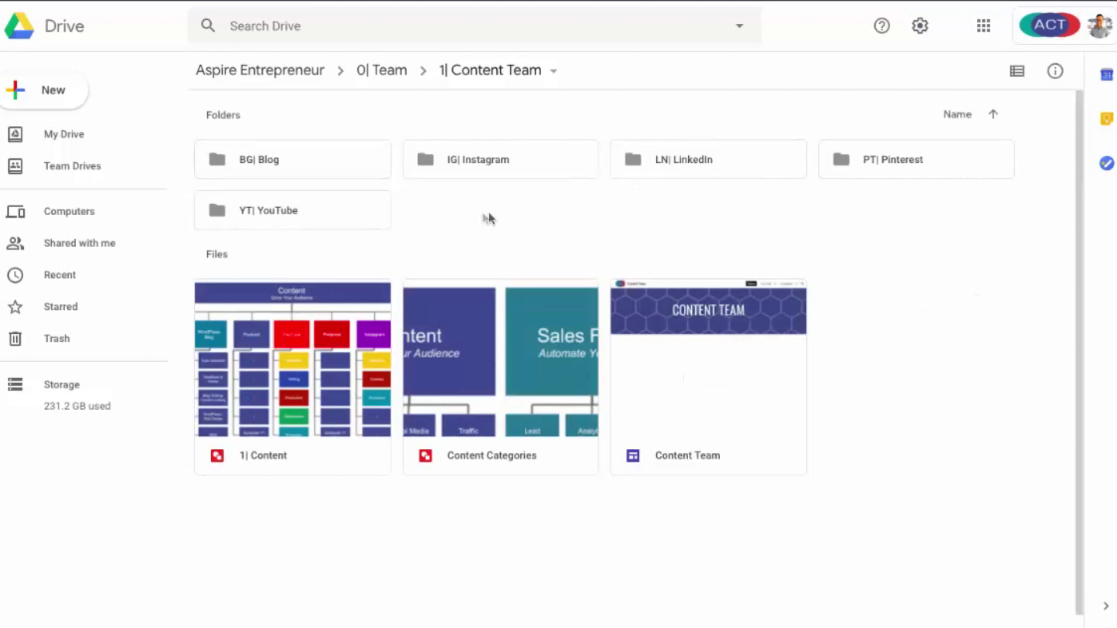
# - Open YT| YouTube, browse the YT3| Production files, and return to the YT| YouTube folder
pyautogui.doubleClick(316, 212)
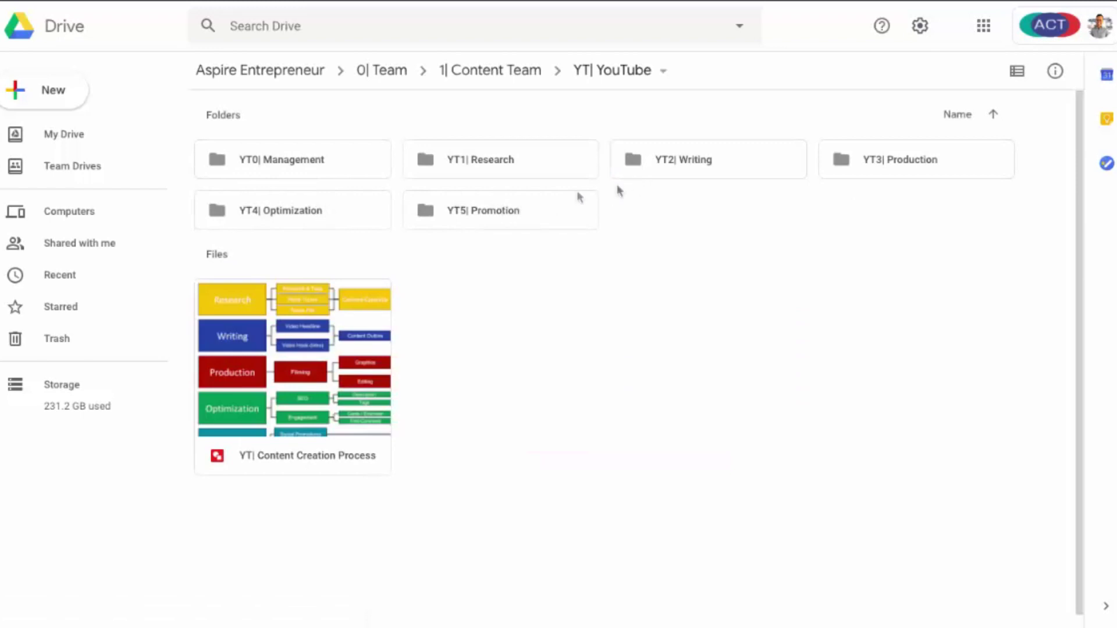
pyautogui.doubleClick(858, 161)
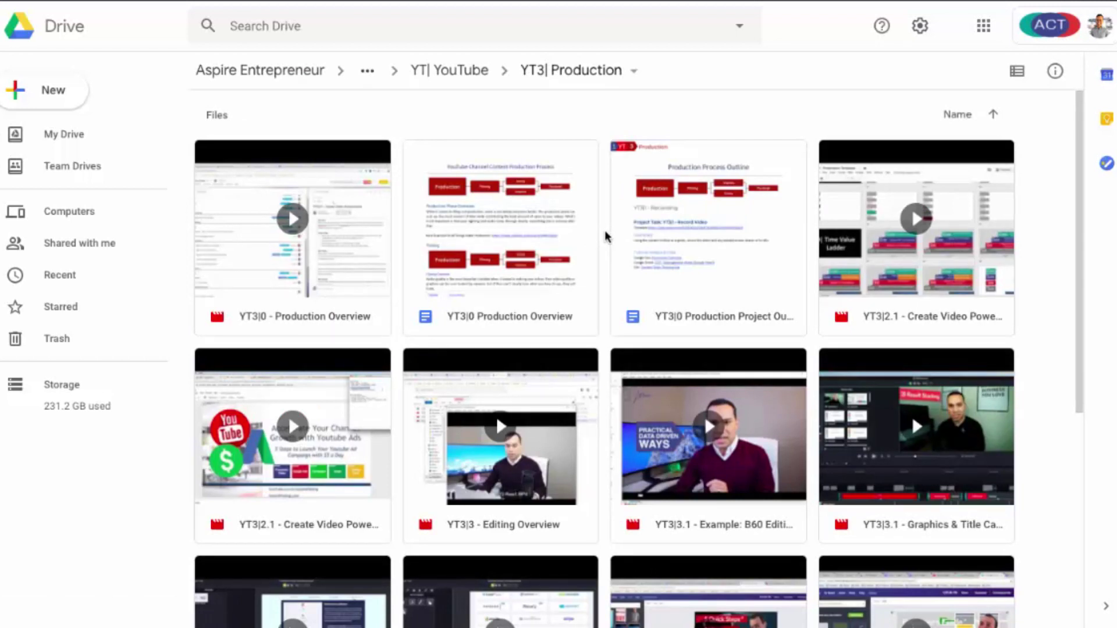
pyautogui.scroll(-7, 605, 235)
pyautogui.scroll(3, 605, 236)
pyautogui.scroll(4, 605, 236)
pyautogui.scroll(-5, 605, 236)
pyautogui.scroll(5, 605, 235)
pyautogui.click(472, 73)
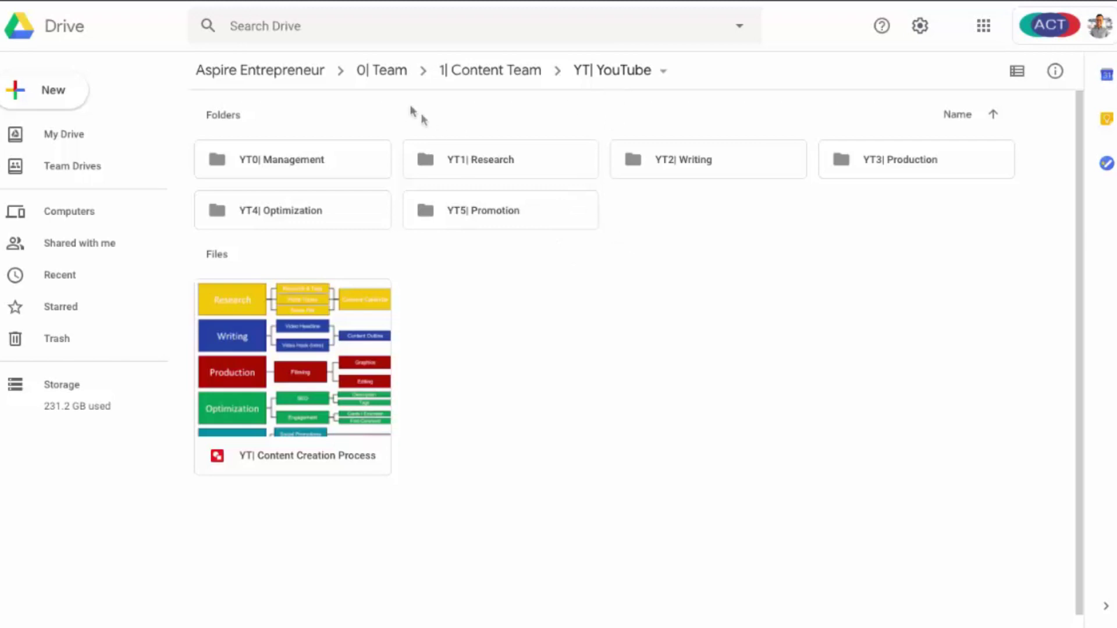
# - Go to the drive's 1| Content folder, select the YT| Archive and IG| Archive folders, then open YT| YouTube
pyautogui.click(379, 74)
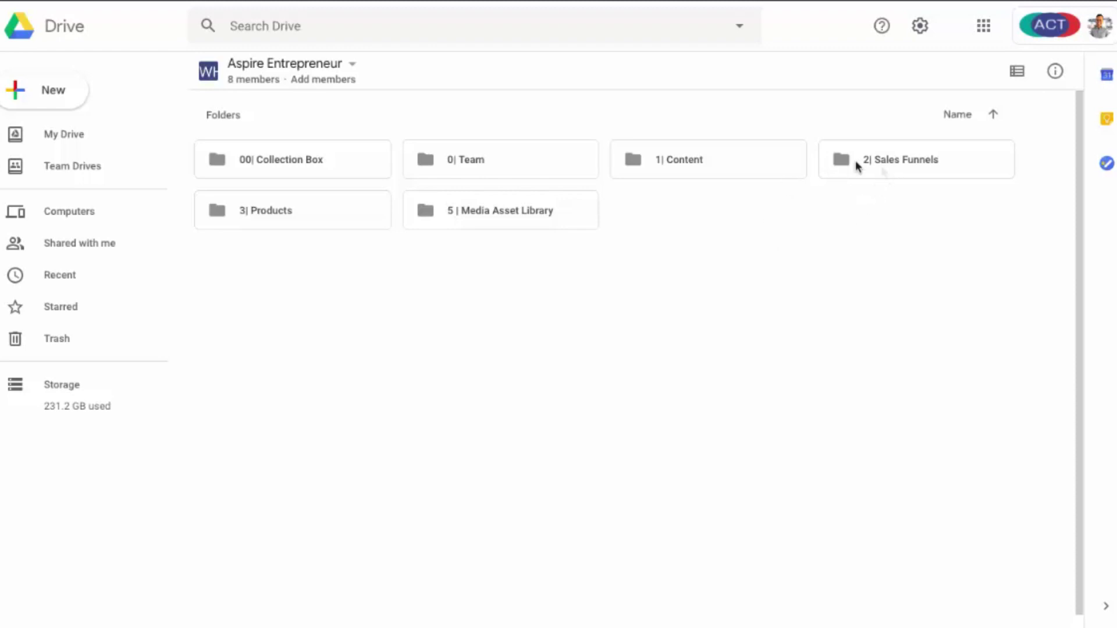
pyautogui.doubleClick(734, 161)
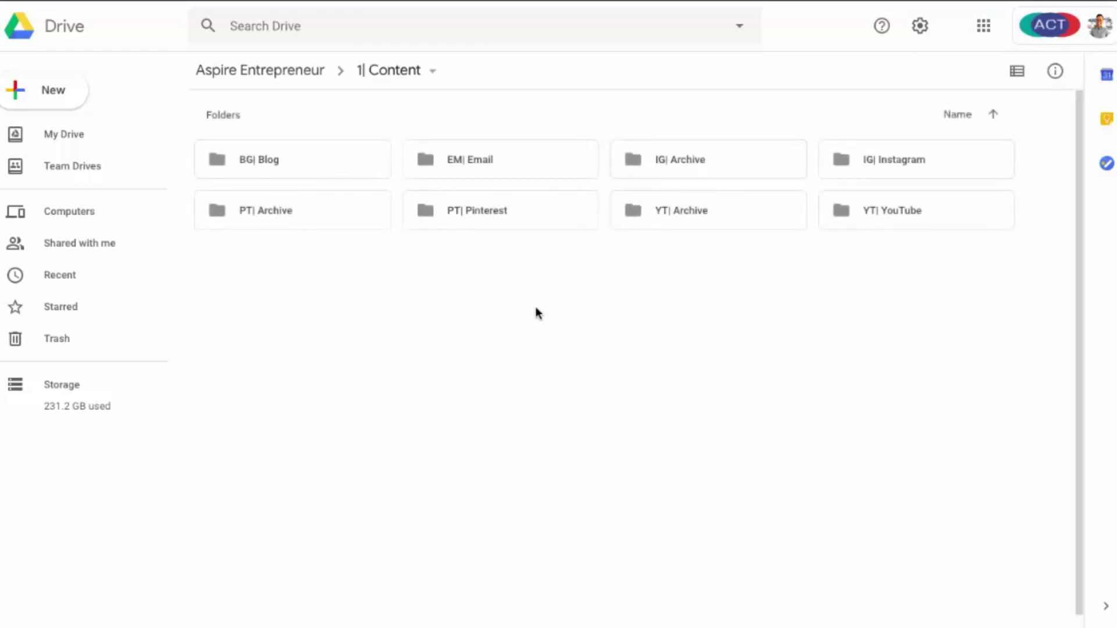
pyautogui.click(912, 220)
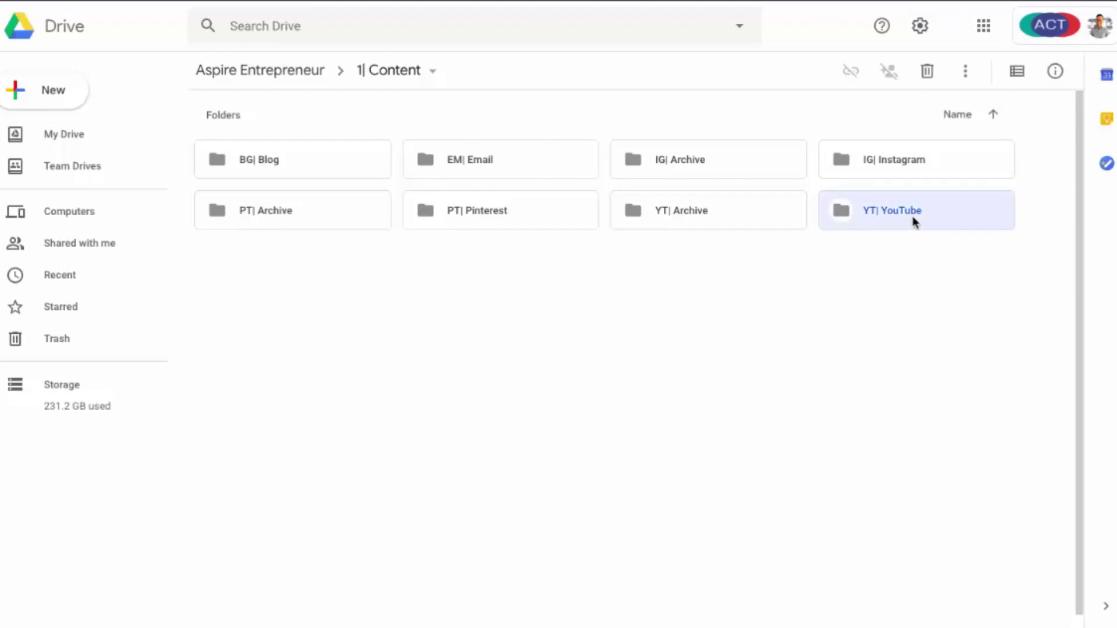
pyautogui.click(694, 212)
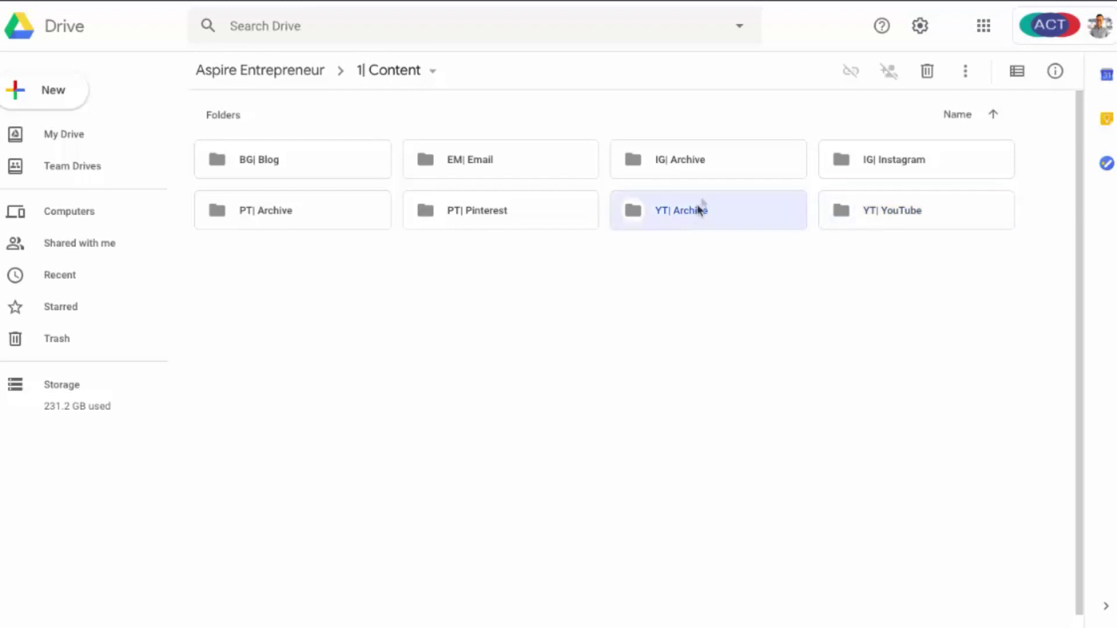
pyautogui.click(721, 175)
pyautogui.click(722, 224)
pyautogui.click(735, 161)
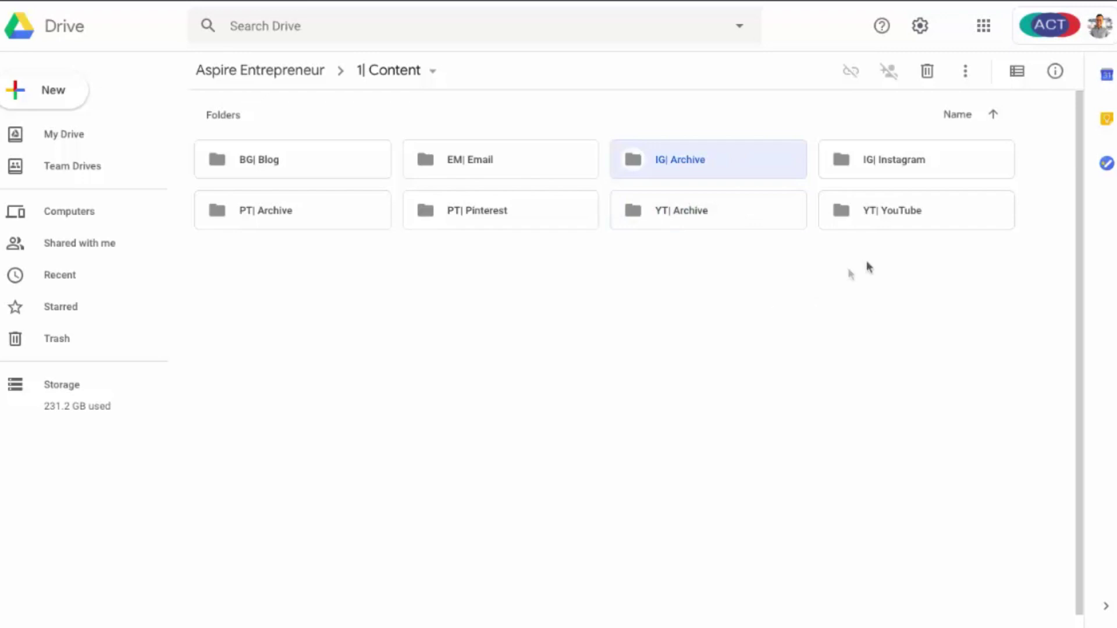
pyautogui.doubleClick(911, 222)
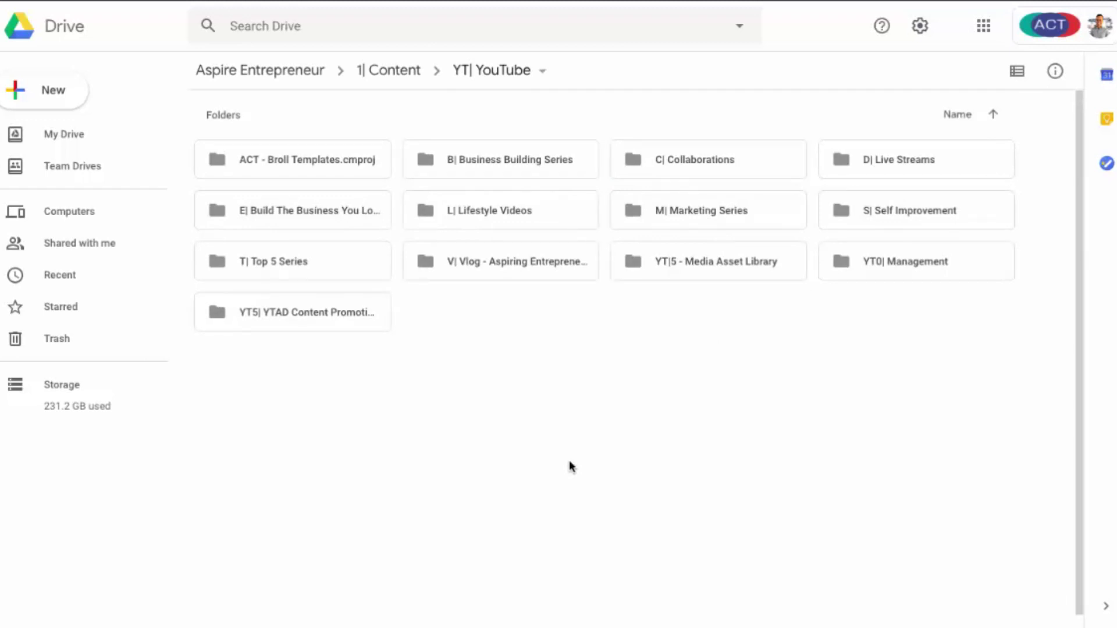
pyautogui.doubleClick(890, 210)
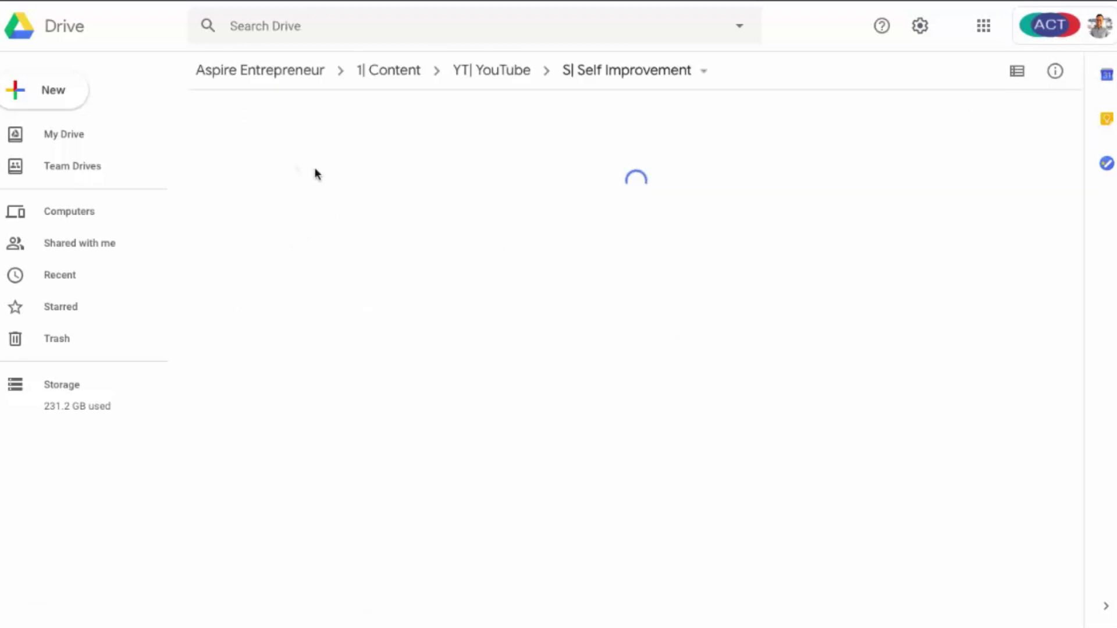
pyautogui.doubleClick(269, 159)
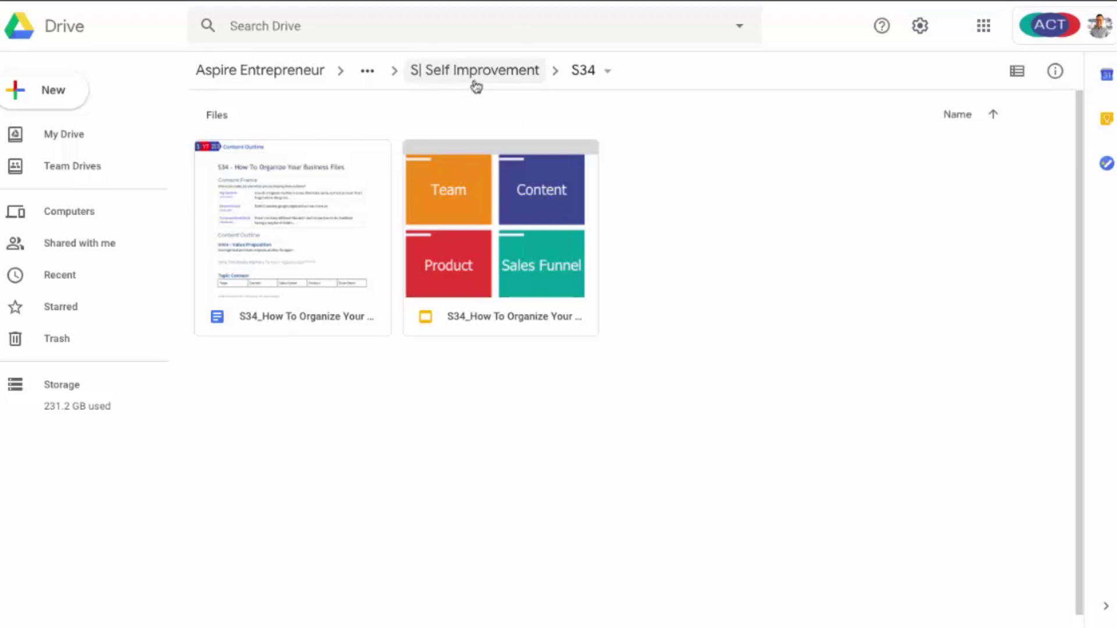
pyautogui.click(367, 71)
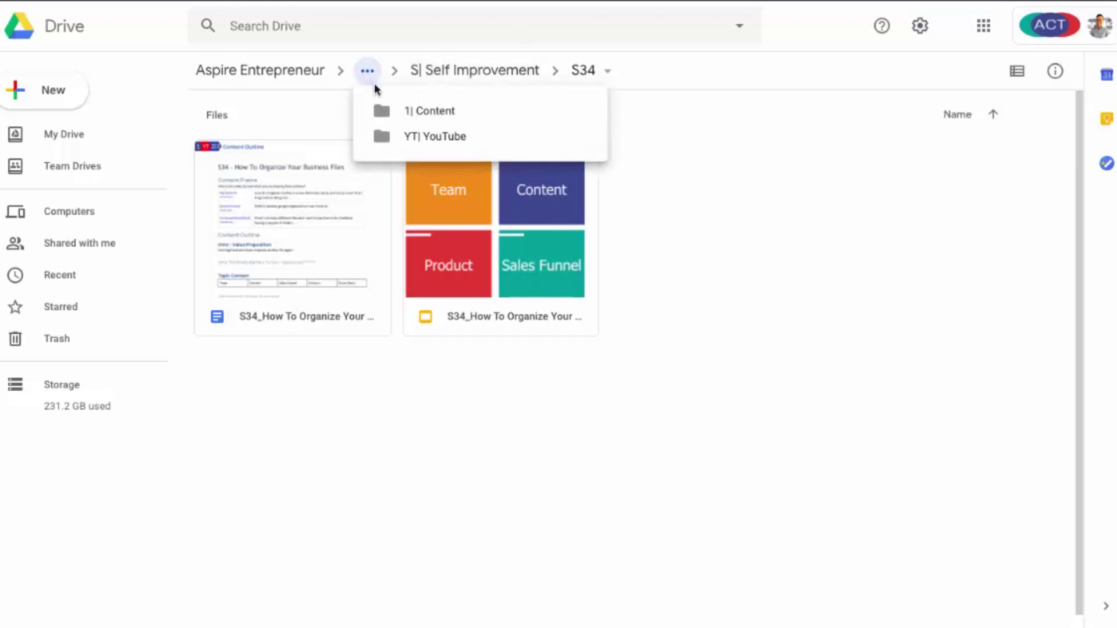
pyautogui.click(406, 138)
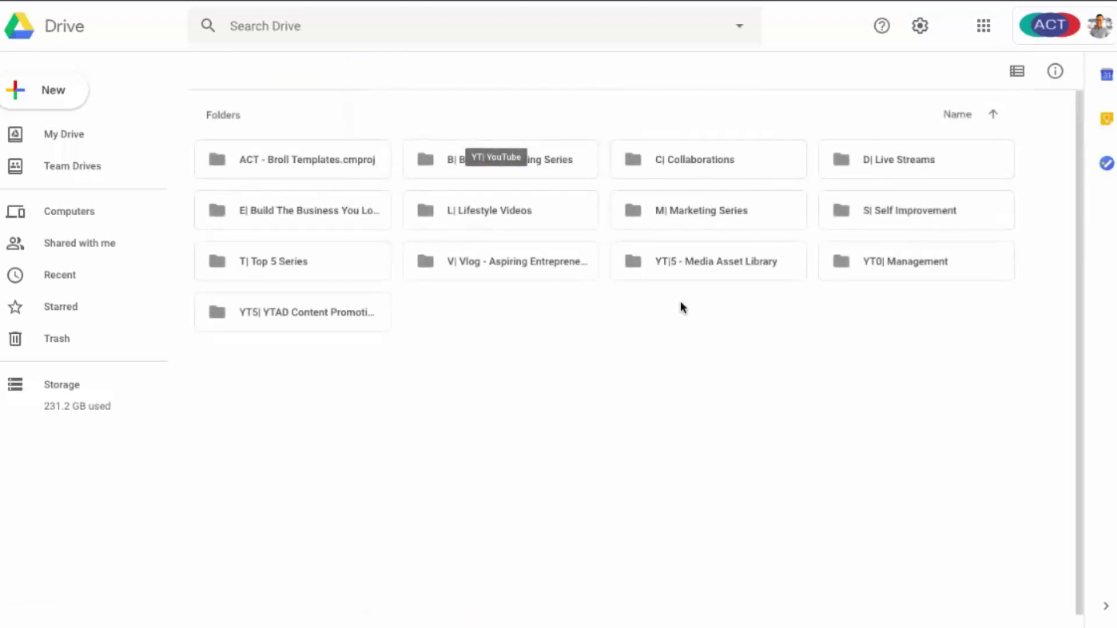
# - Open M| Marketing Series and preview the M80 Google Ads thumbnail, stepping through files before closing
pyautogui.doubleClick(726, 217)
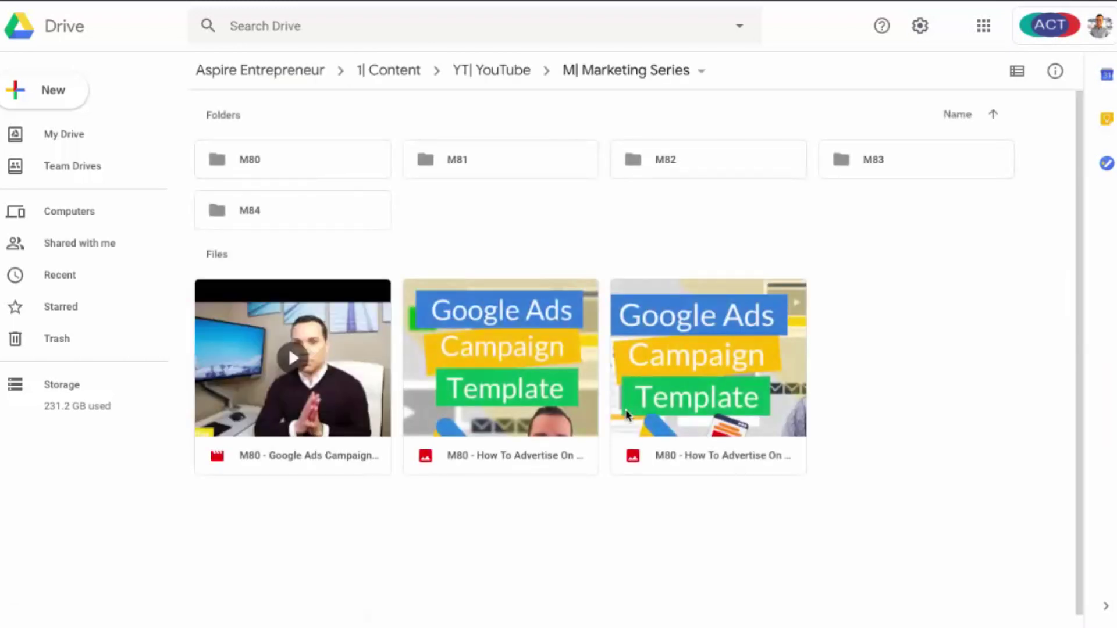
pyautogui.doubleClick(517, 361)
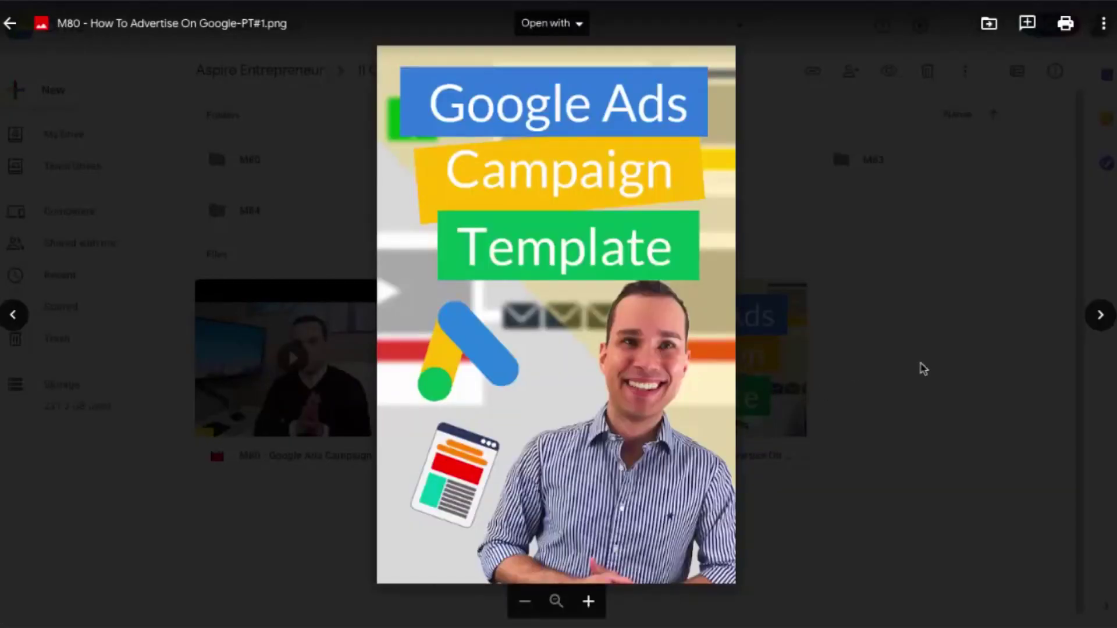
pyautogui.press('Right')
pyautogui.press('Left')
pyautogui.press('Left')
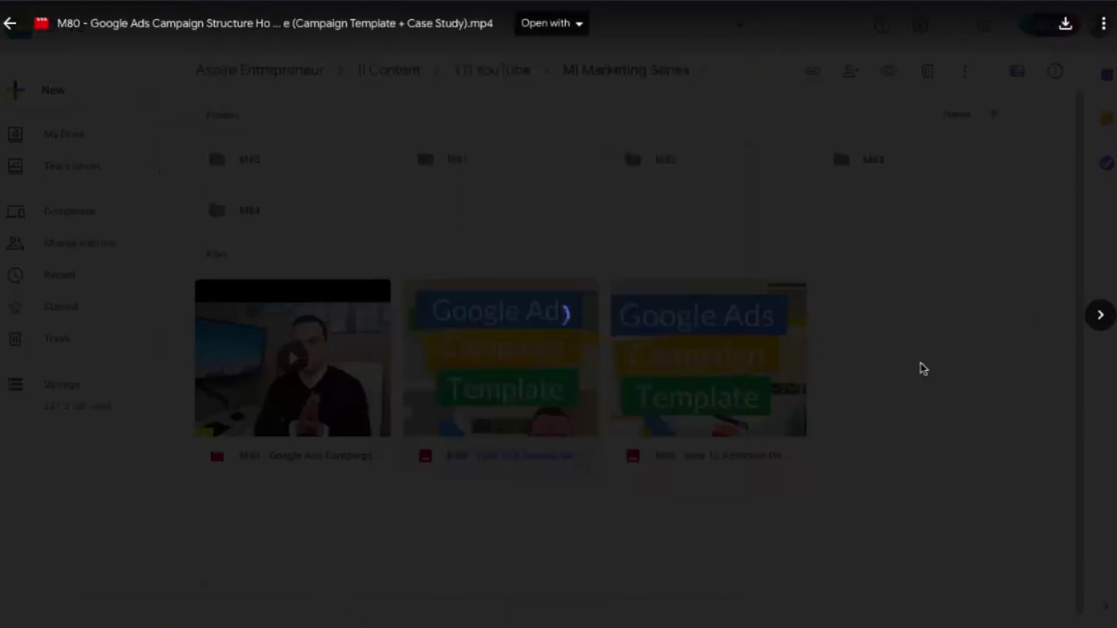
pyautogui.press('Escape')
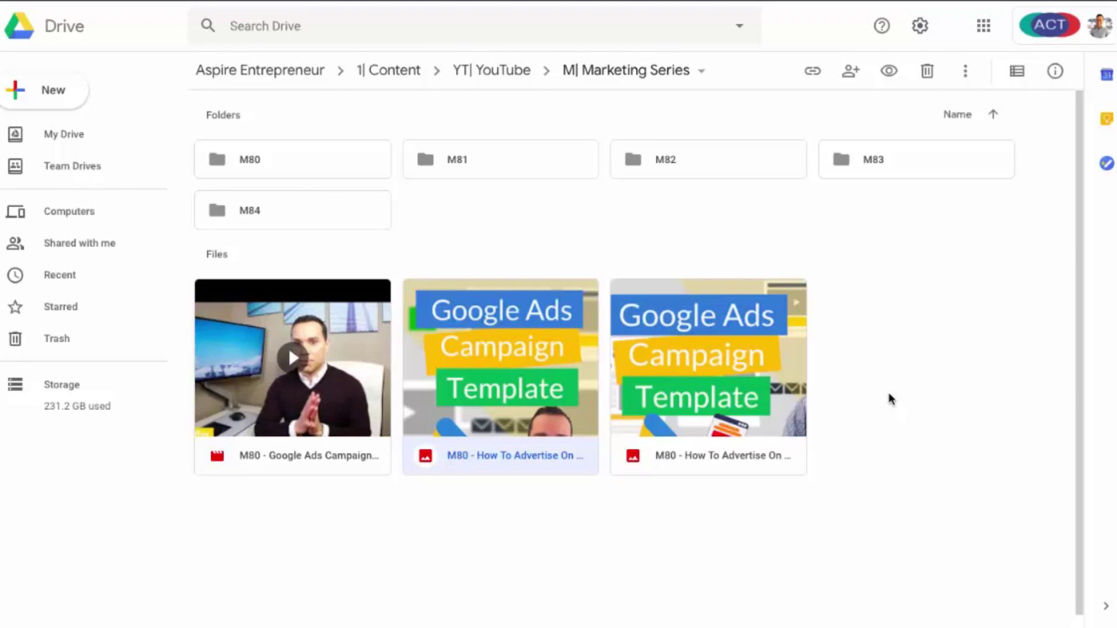
# - Return via 1| Content to the Aspire Entrepreneur root and open the 2| Sales Funnels folder
pyautogui.click(404, 73)
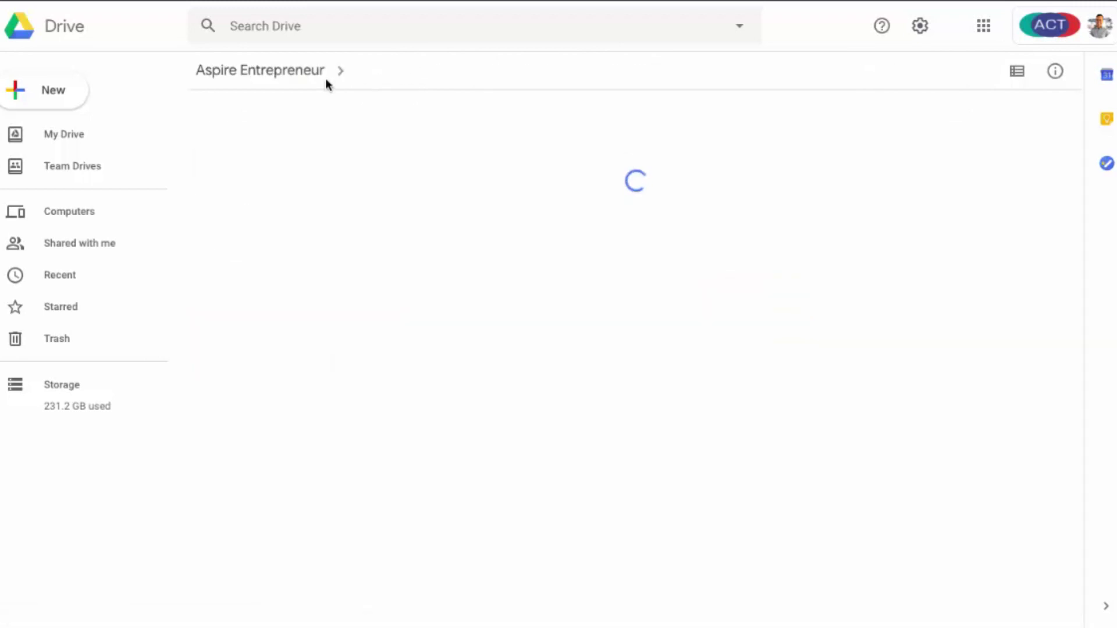
pyautogui.click(286, 77)
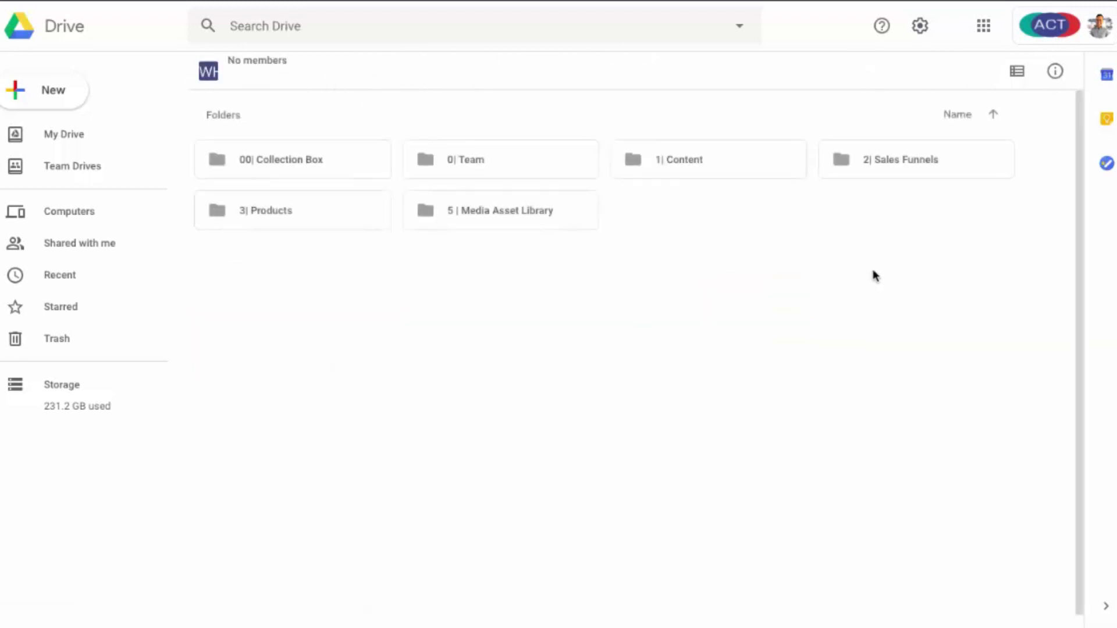
pyautogui.doubleClick(896, 169)
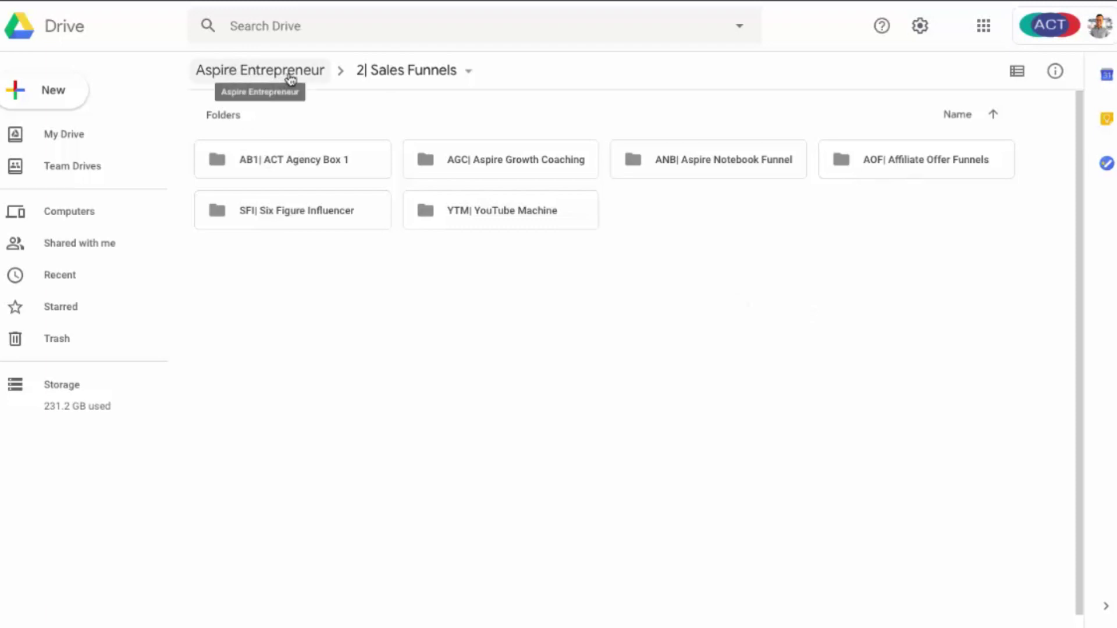
# - Select the YTM, SFI and AB1 funnel folders, then open the 3| Products folder
pyautogui.click(500, 218)
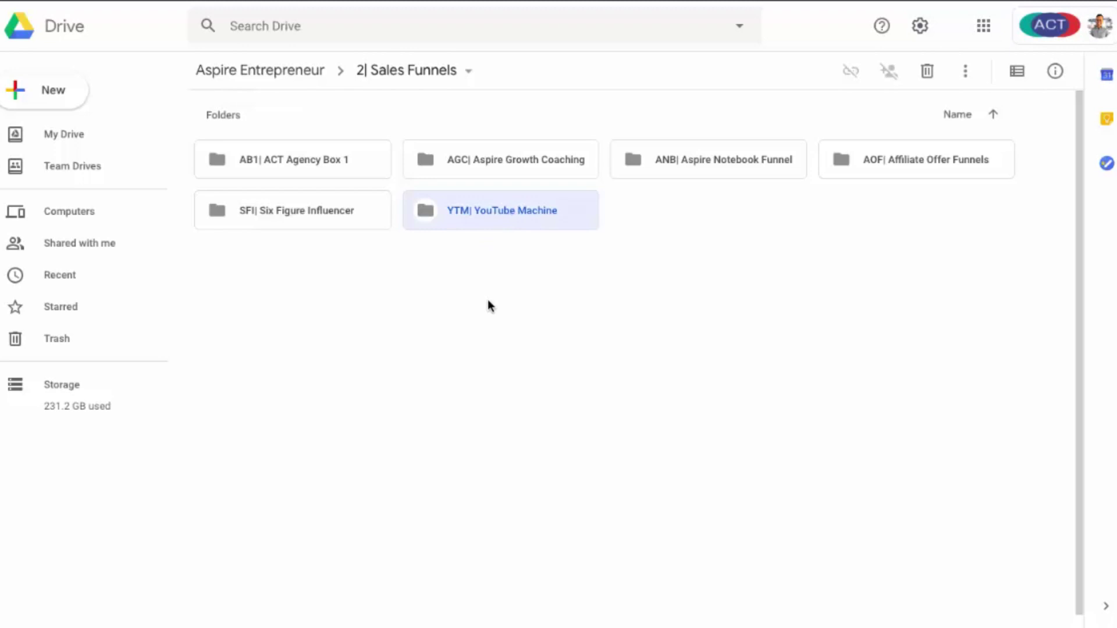
pyautogui.click(257, 212)
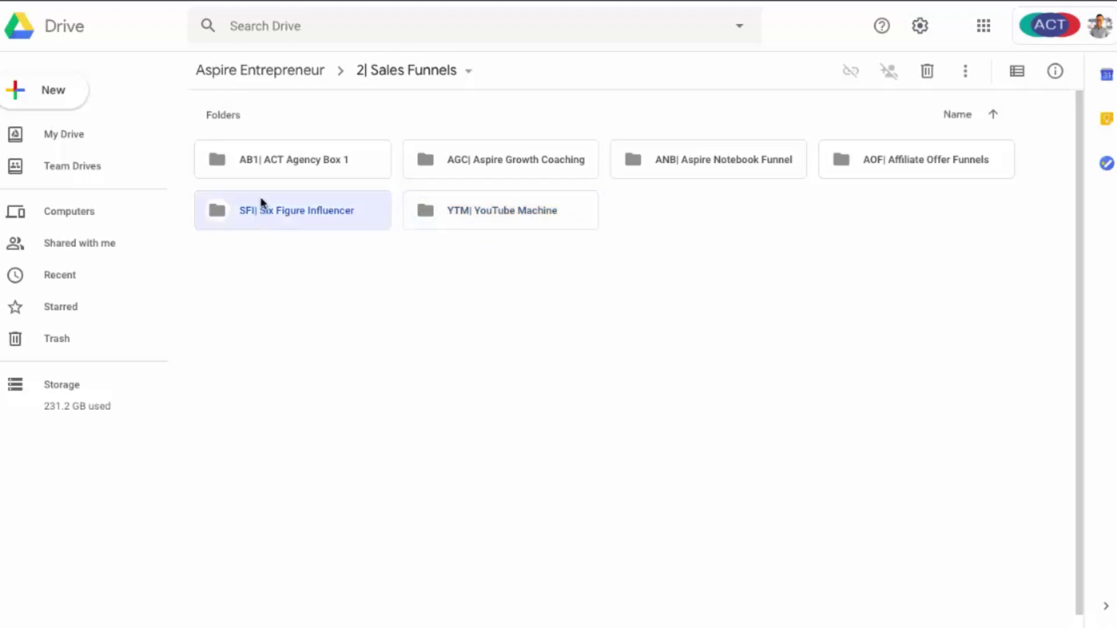
pyautogui.click(305, 167)
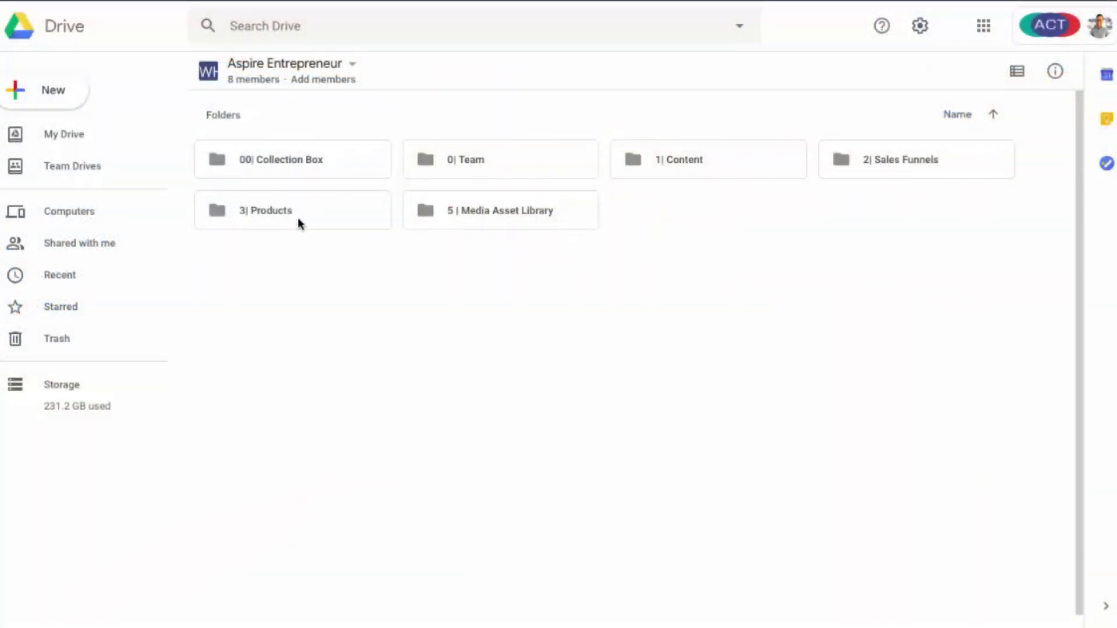
pyautogui.doubleClick(298, 223)
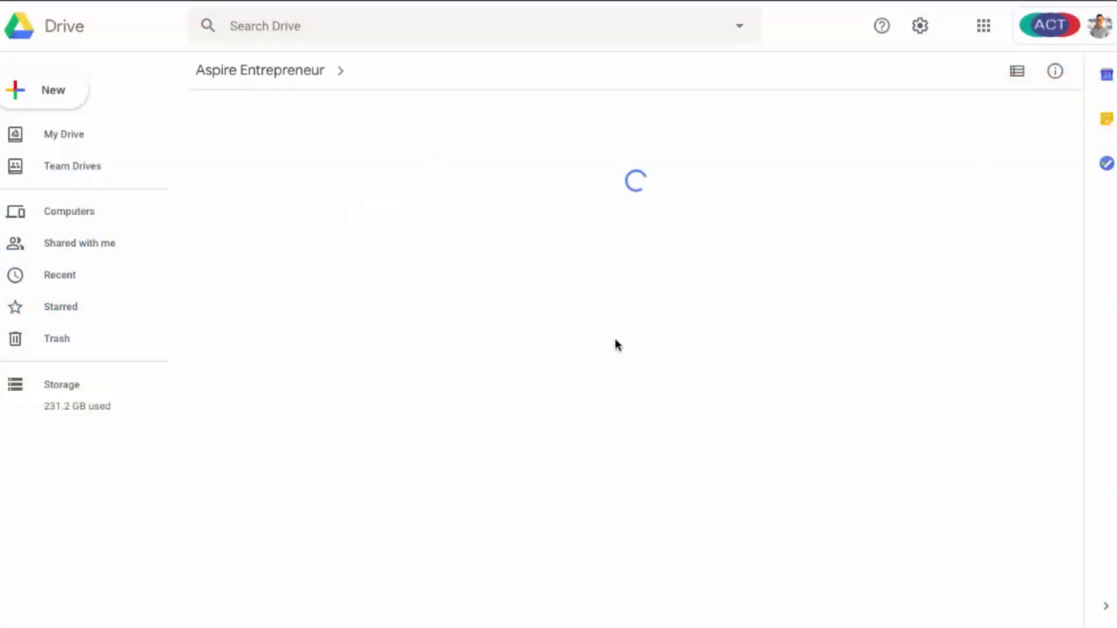